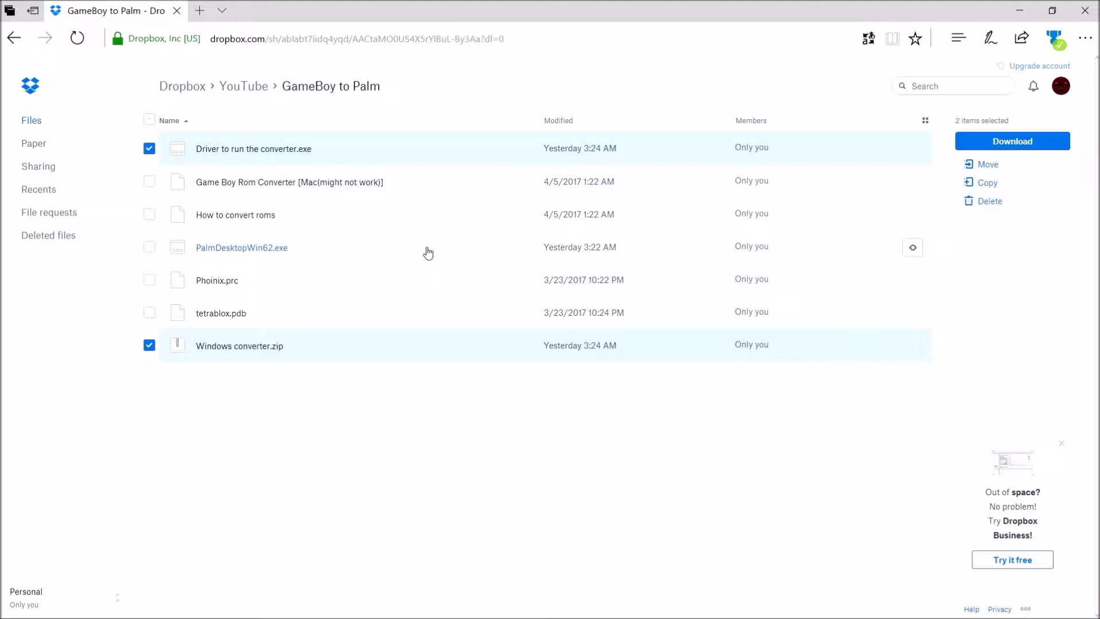
# Download the two checked Dropbox files as GameBoy to Palm.zip to the Desktop using Save as
pyautogui.press('super+Down')
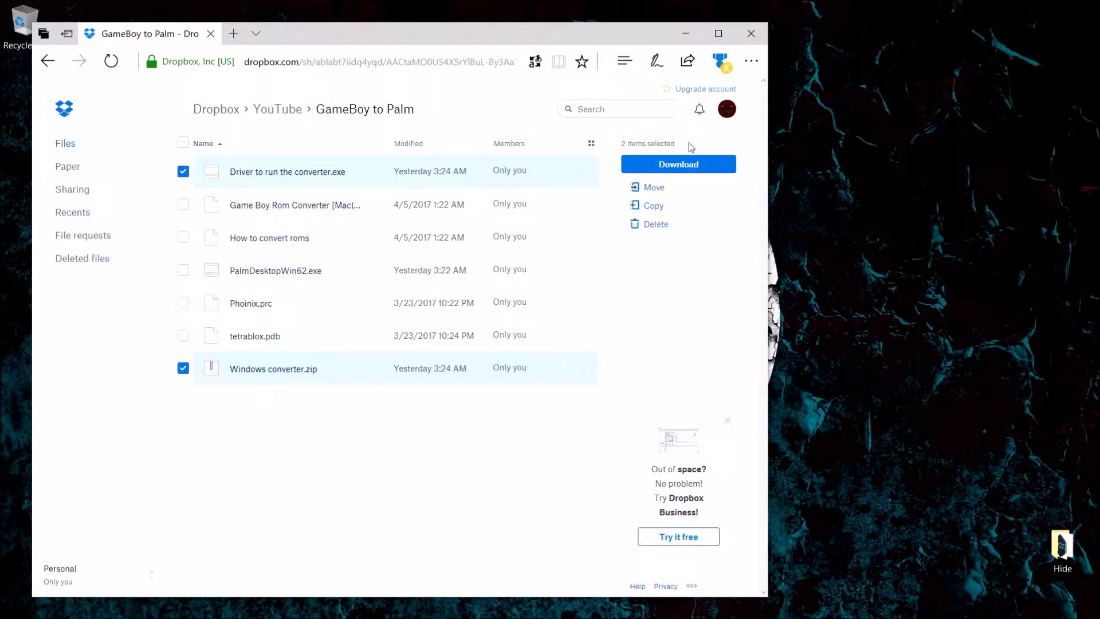
pyautogui.click(680, 166)
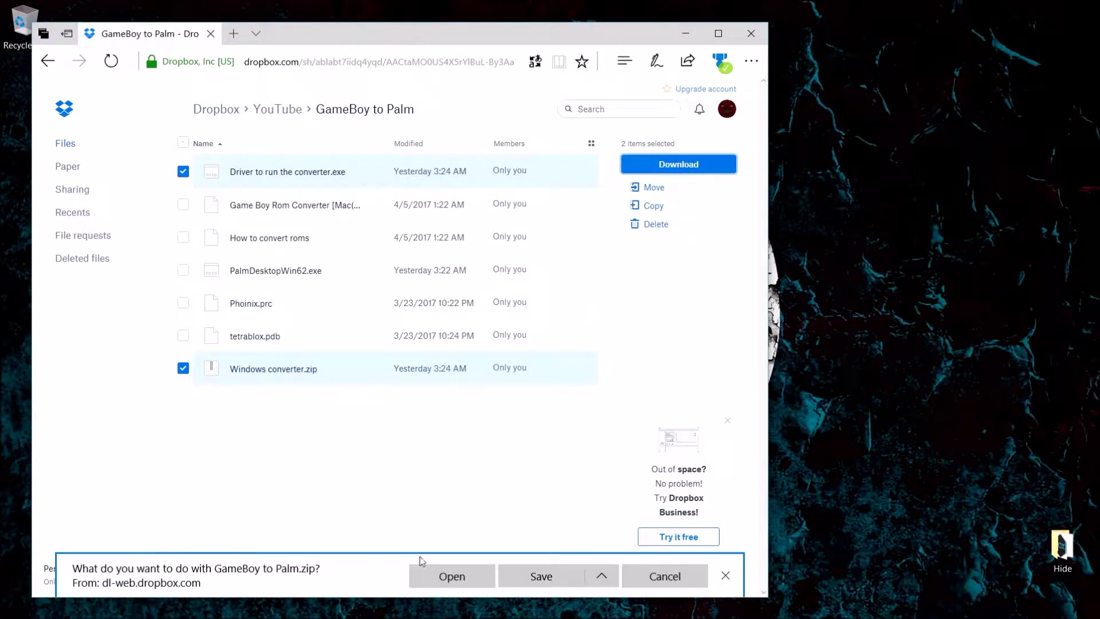
pyautogui.click(601, 576)
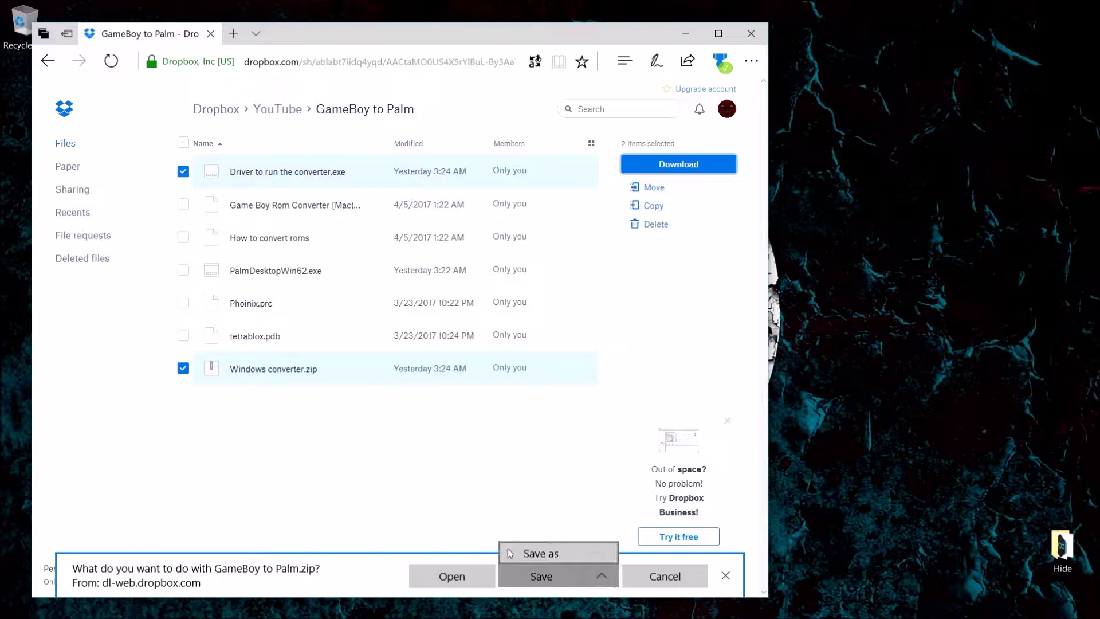
pyautogui.click(553, 554)
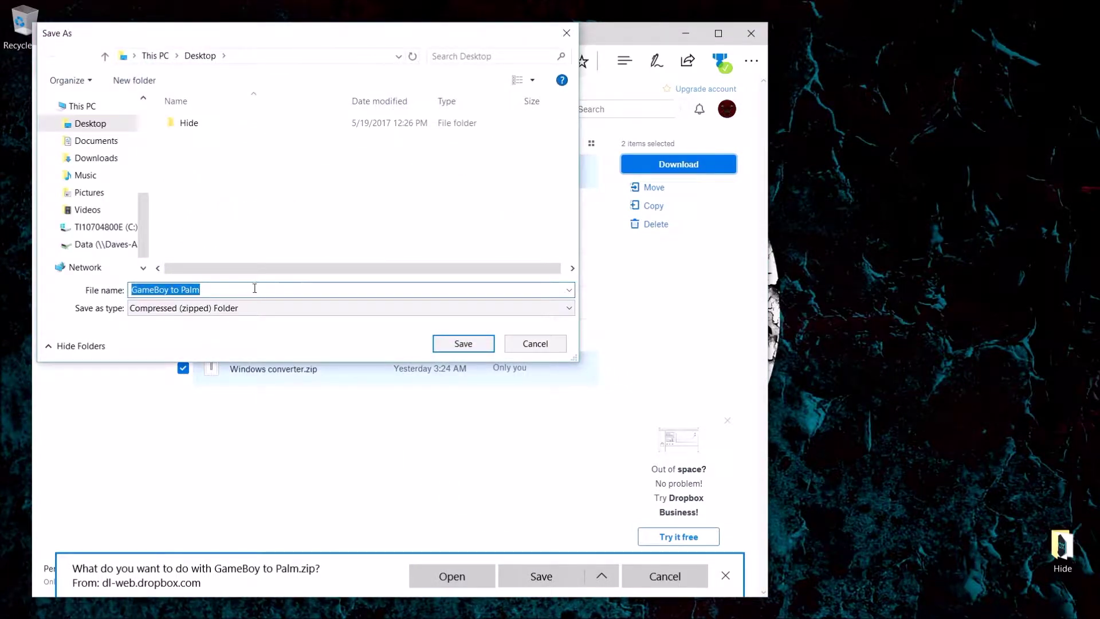
pyautogui.click(462, 342)
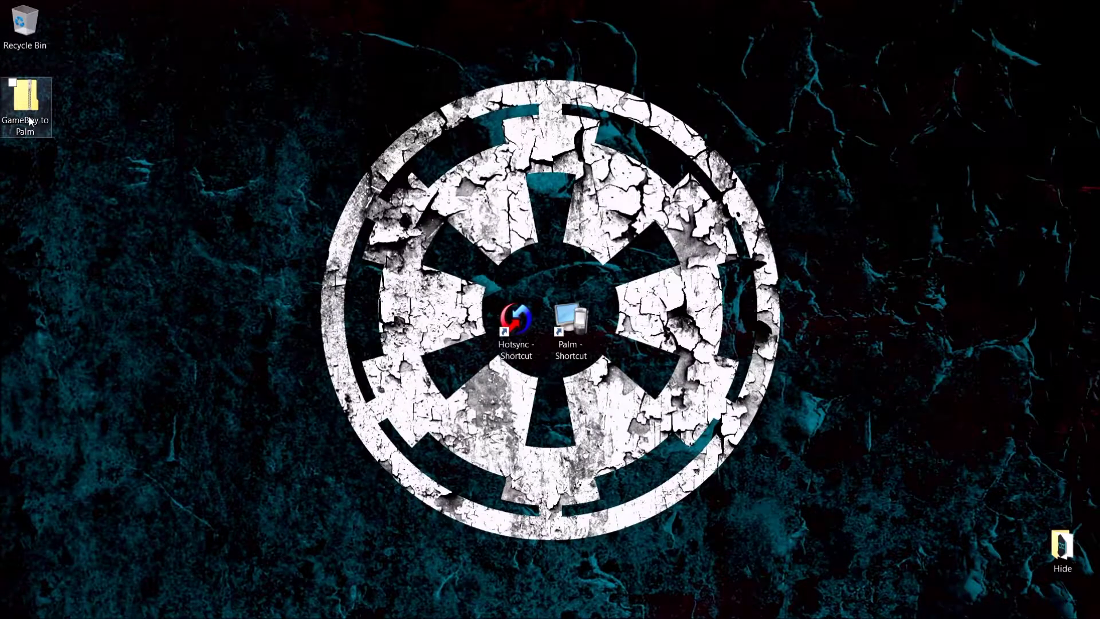
# Open the GameBoy to Palm zip, copy both of its files onto the Desktop, and close it
pyautogui.click(29, 121)
pyautogui.doubleClick(29, 121)
pyautogui.moveTo(373, 344); pyautogui.dragTo(363, 235)
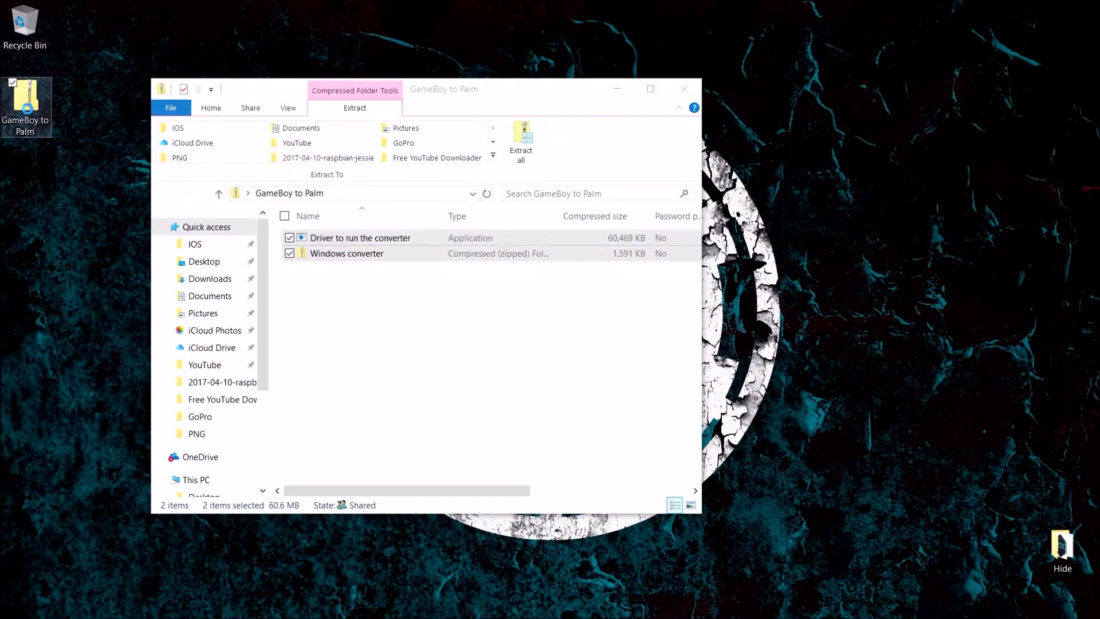
pyautogui.rightClick(26, 112)
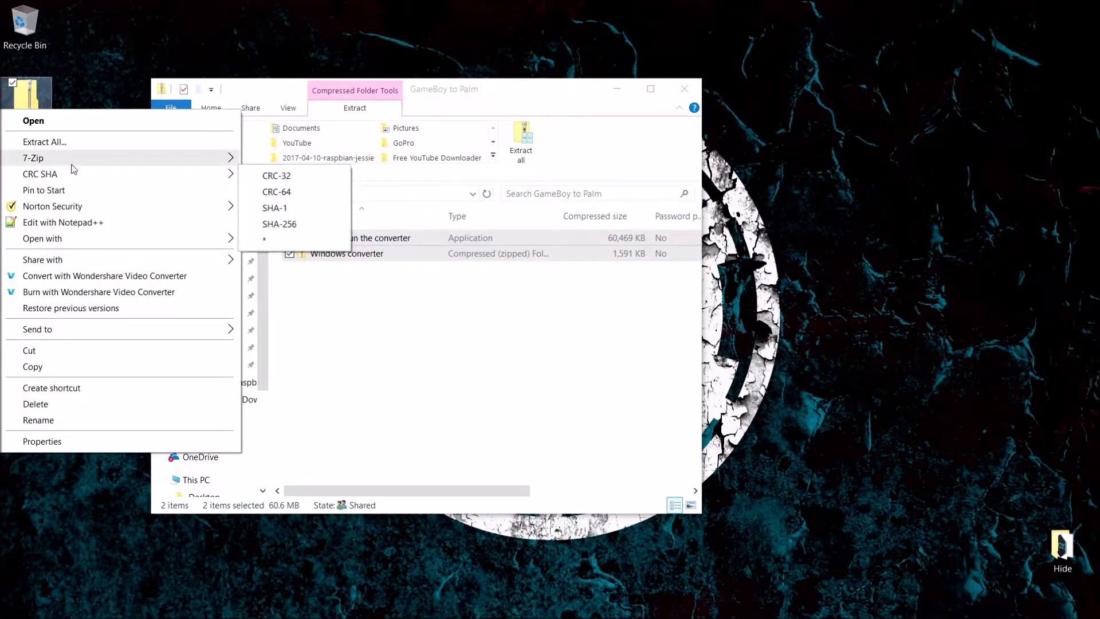
pyautogui.moveTo(73, 161)
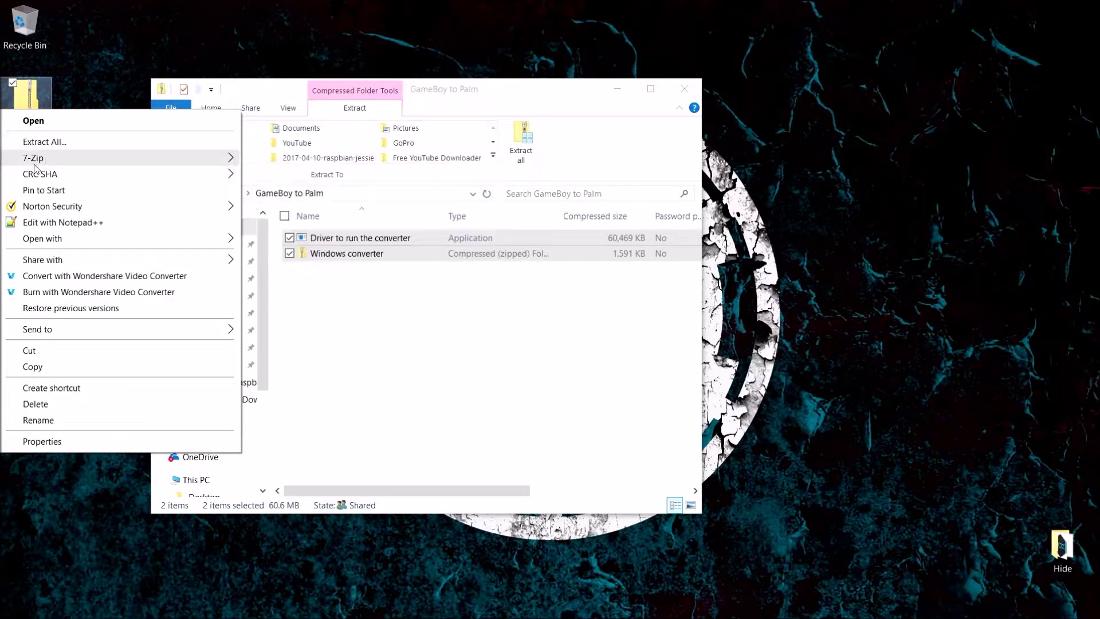
pyautogui.click(78, 108)
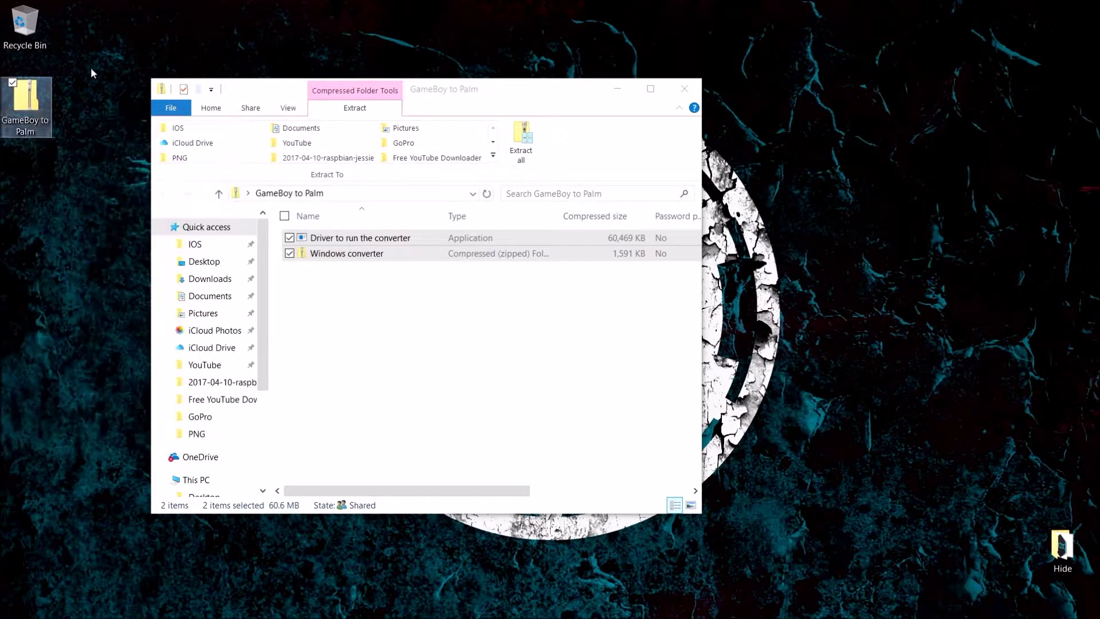
pyautogui.rightClick(28, 119)
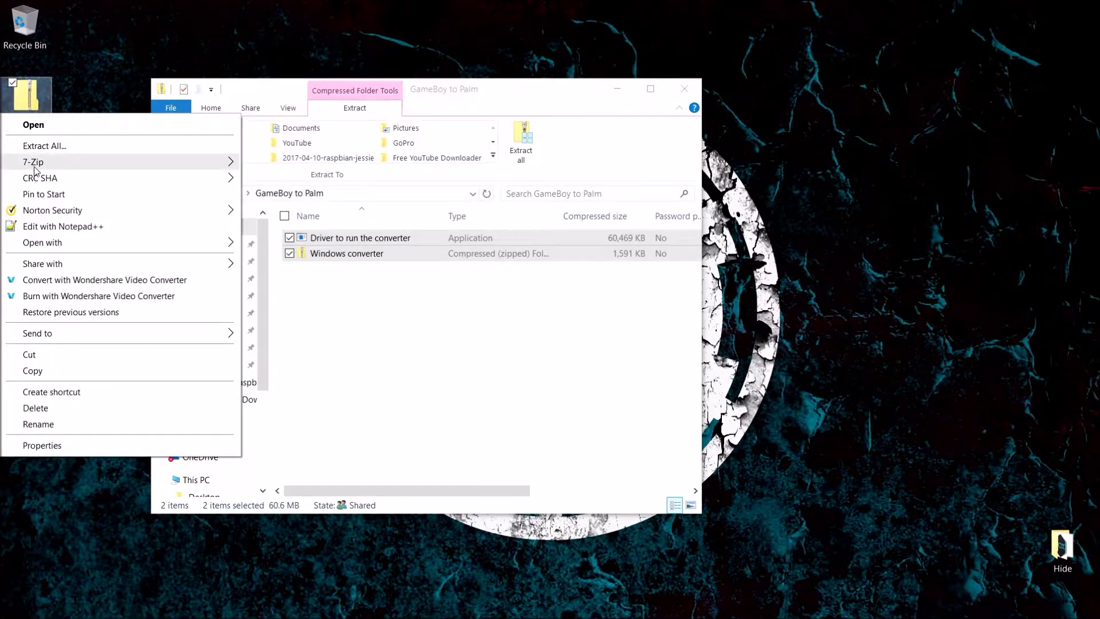
pyautogui.click(43, 126)
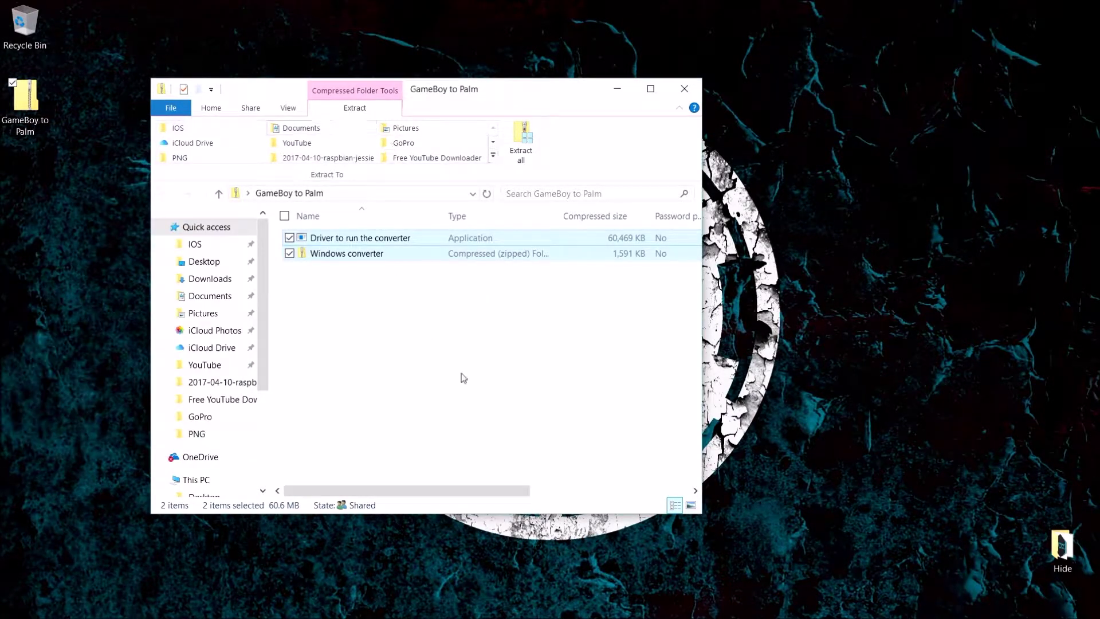
pyautogui.moveTo(338, 340); pyautogui.dragTo(398, 239)
pyautogui.moveTo(398, 240); pyautogui.dragTo(825, 236)
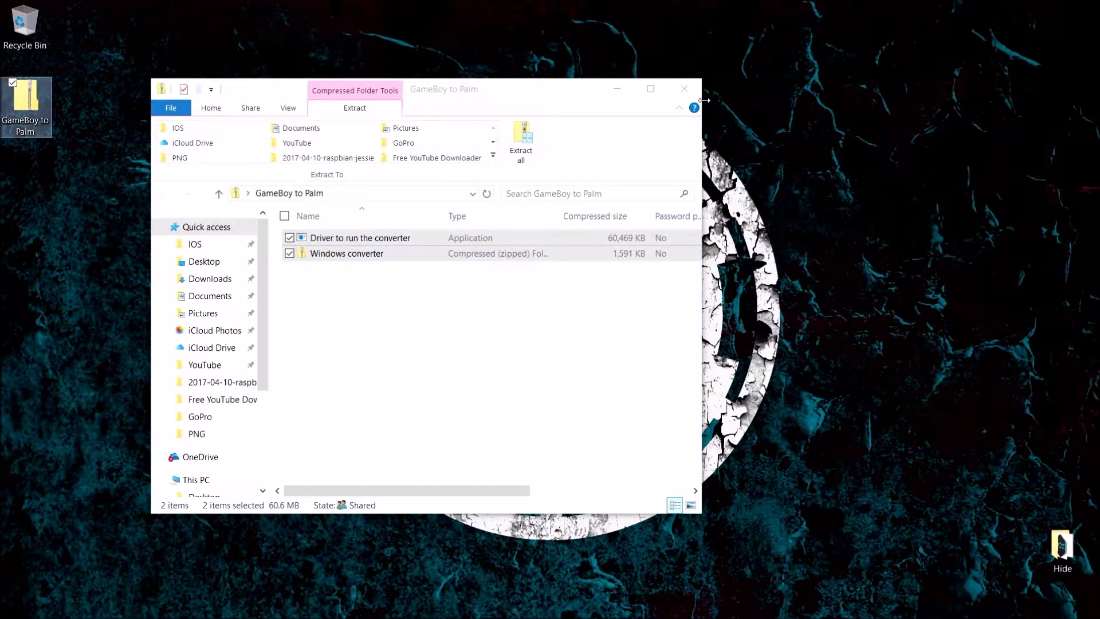
pyautogui.click(691, 94)
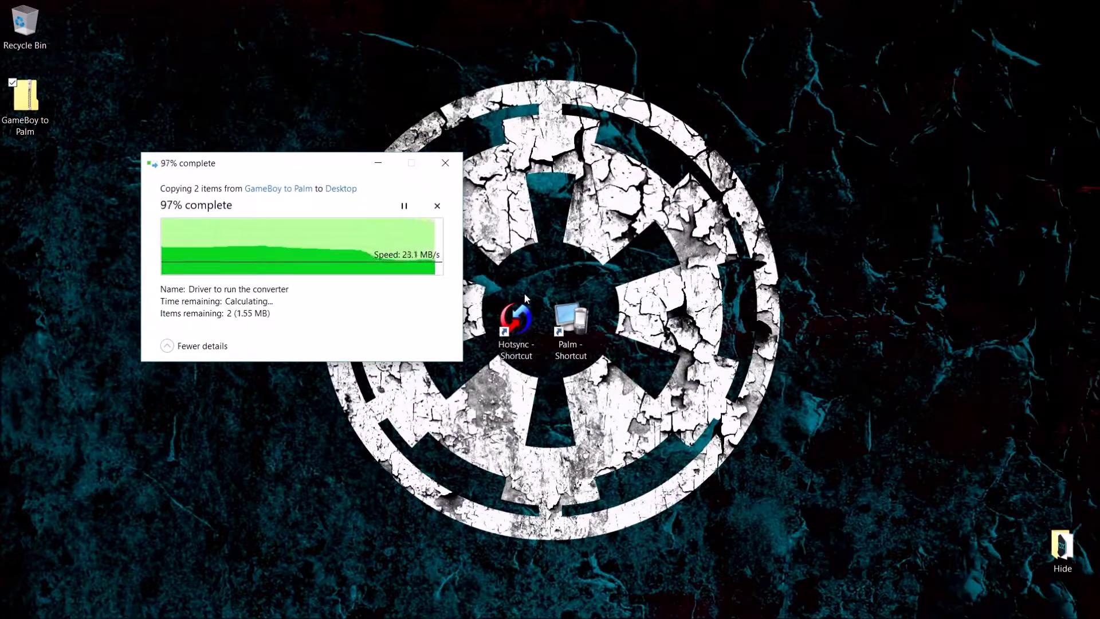
# Centre the Driver to run the converter and Windows converter icons, then launch the driver setup
pyautogui.moveTo(21, 178); pyautogui.dragTo(473, 332)
pyautogui.moveTo(26, 252); pyautogui.dragTo(401, 325)
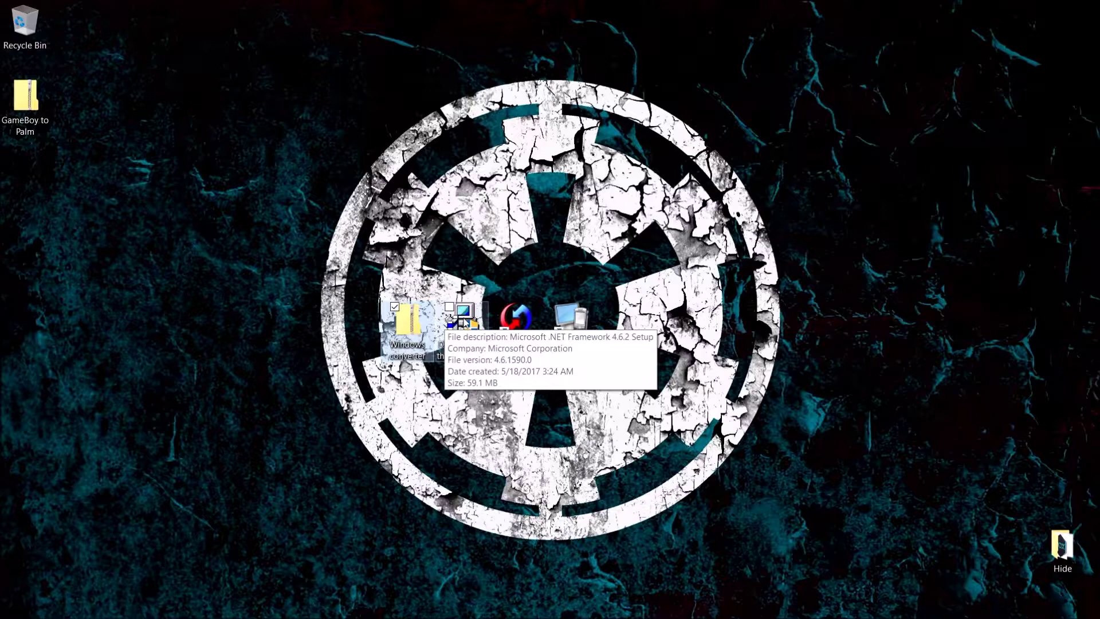
pyautogui.doubleClick(466, 322)
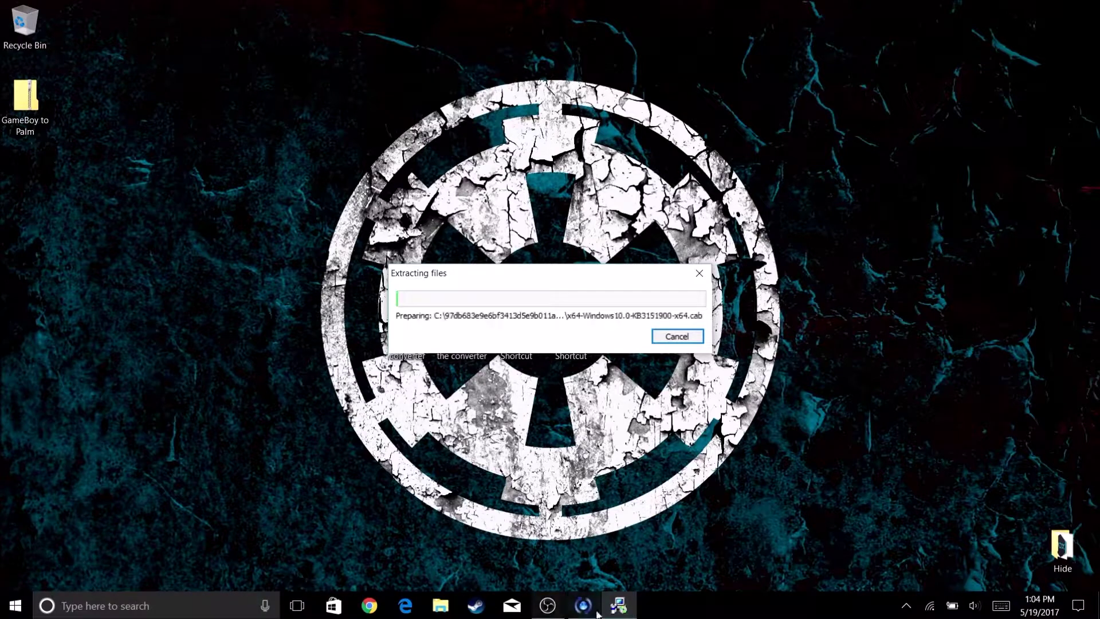
pyautogui.moveTo(577, 613)
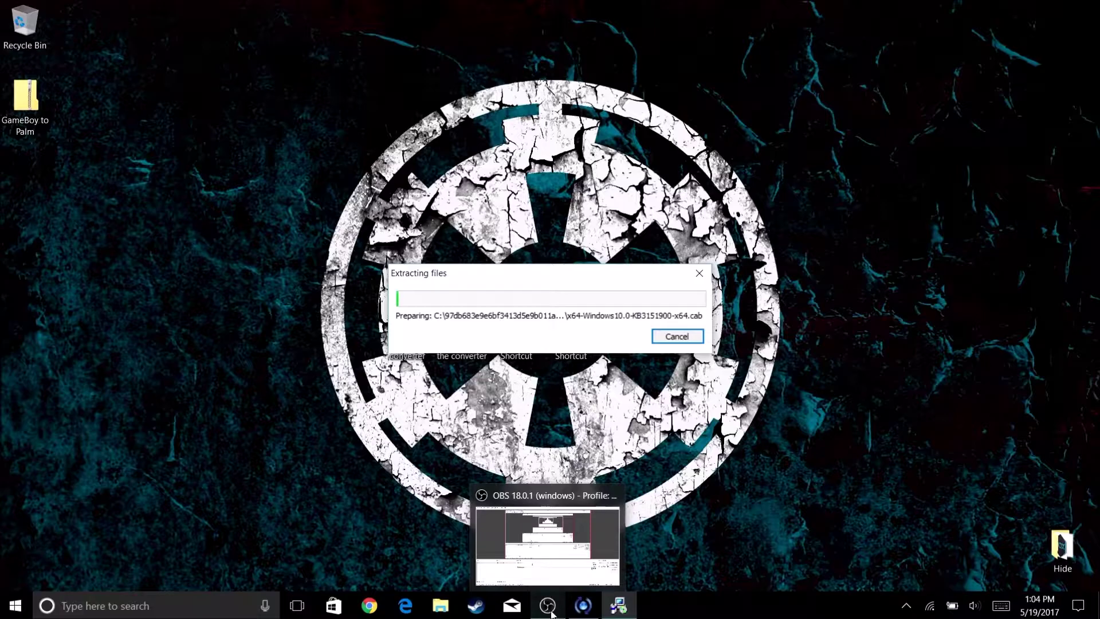
# Minimise OBS Studio so the .NET 2015 setup dialog is visible
pyautogui.click(550, 607)
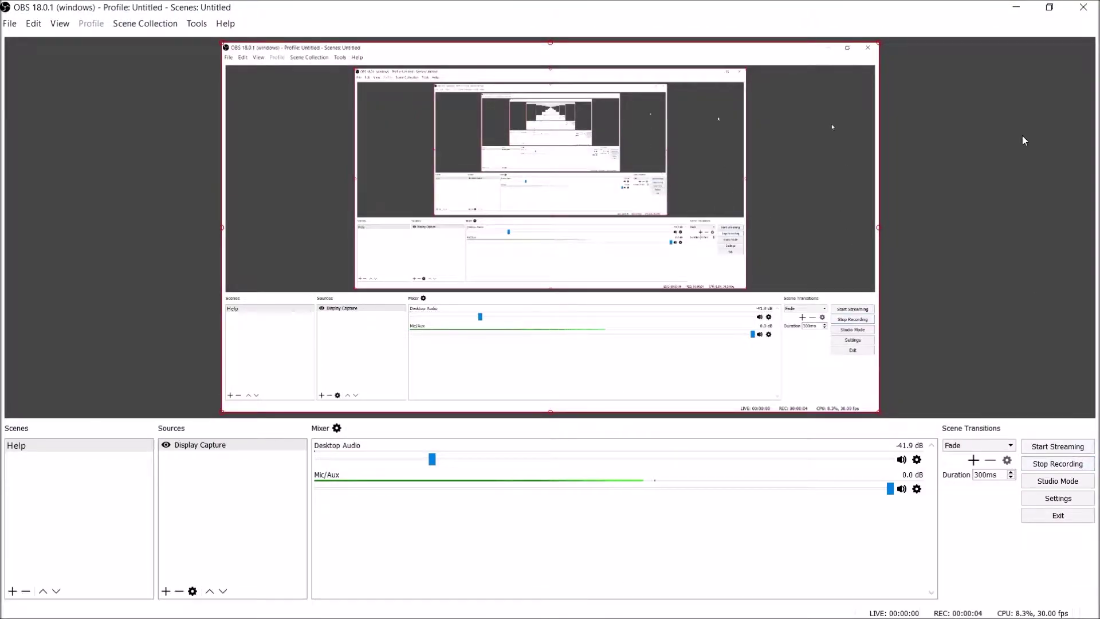
pyautogui.click(1016, 7)
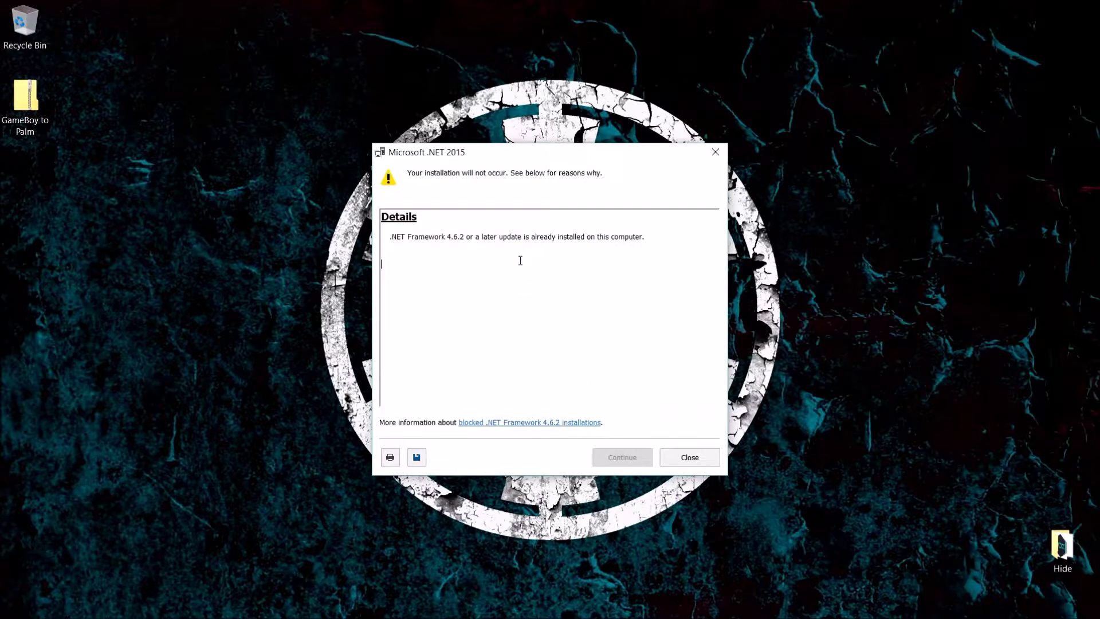
# Close the .NET 2015 installation-blocked dialog and open the Windows converter zip
pyautogui.moveTo(458, 239)
pyautogui.mouseDown()
pyautogui.moveTo(658, 238)
pyautogui.moveTo(438, 238)
pyautogui.mouseUp()
pyautogui.doubleClick(397, 237)
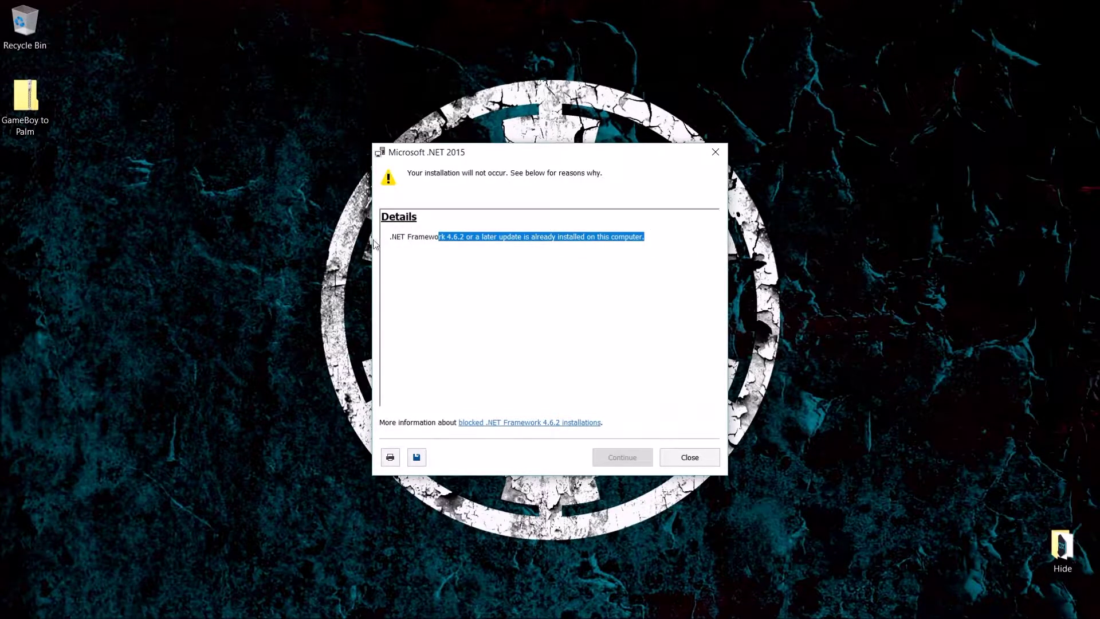
pyautogui.moveTo(392, 237); pyautogui.dragTo(389, 237)
pyautogui.click(645, 247)
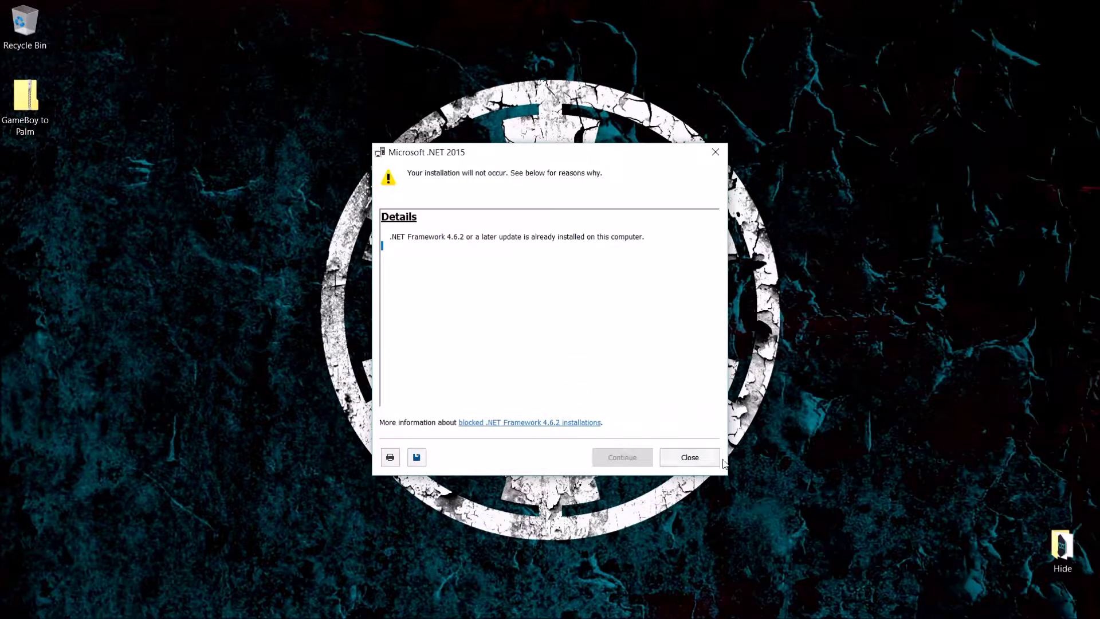
pyautogui.click(703, 457)
pyautogui.doubleClick(406, 331)
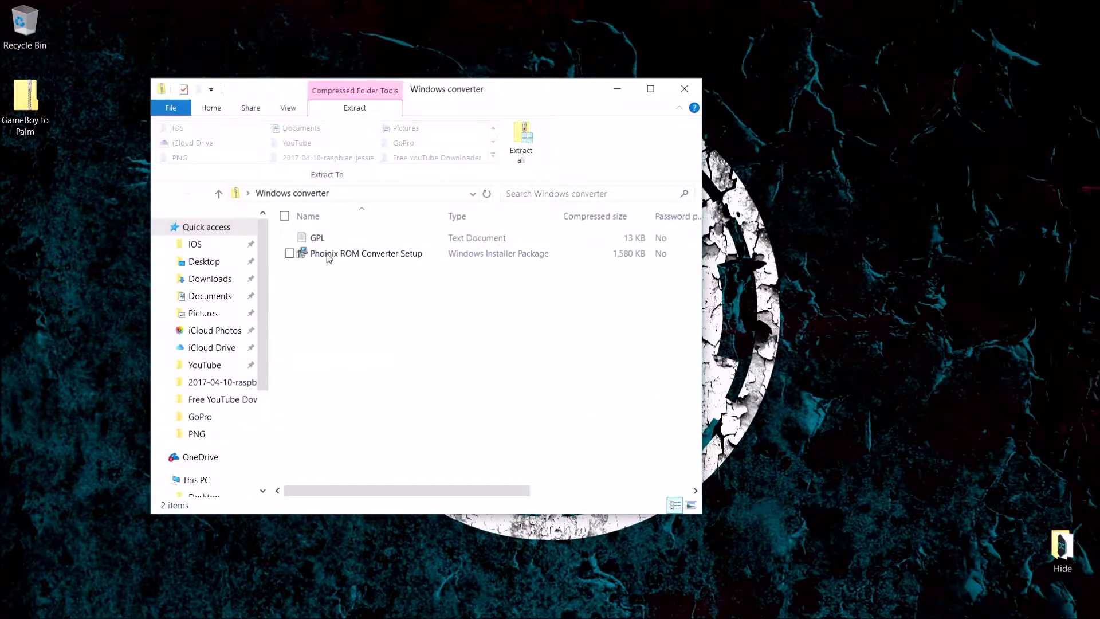
# Copy Phoinix ROM Converter Setup onto the desktop beside Windows converter and launch it
pyautogui.moveTo(429, 255); pyautogui.dragTo(110, 345)
pyautogui.click(683, 91)
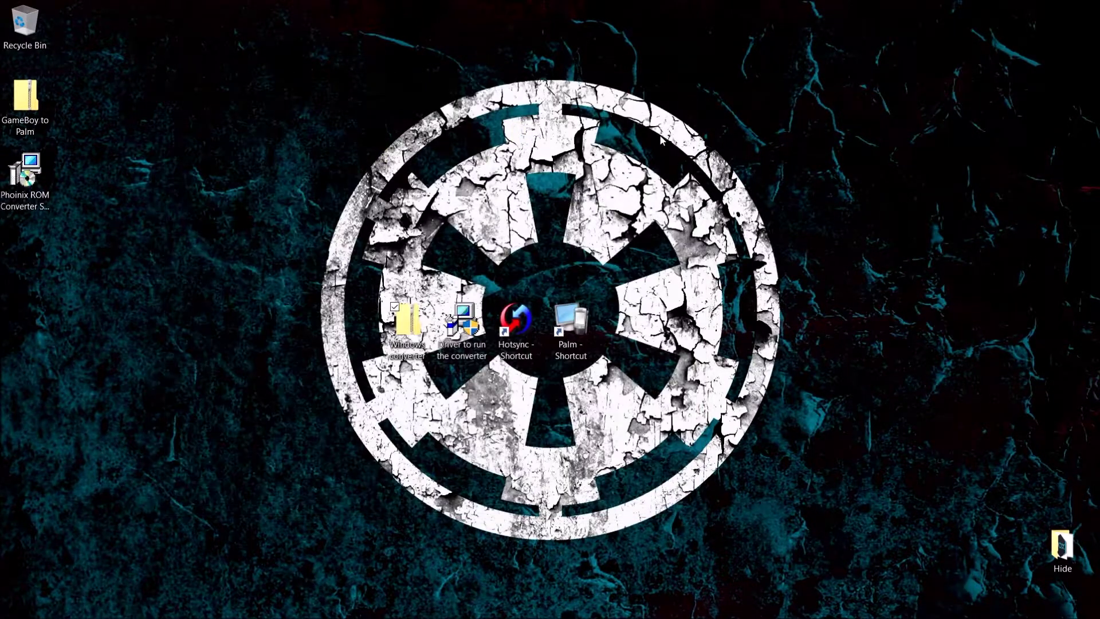
pyautogui.moveTo(25, 172); pyautogui.dragTo(354, 334)
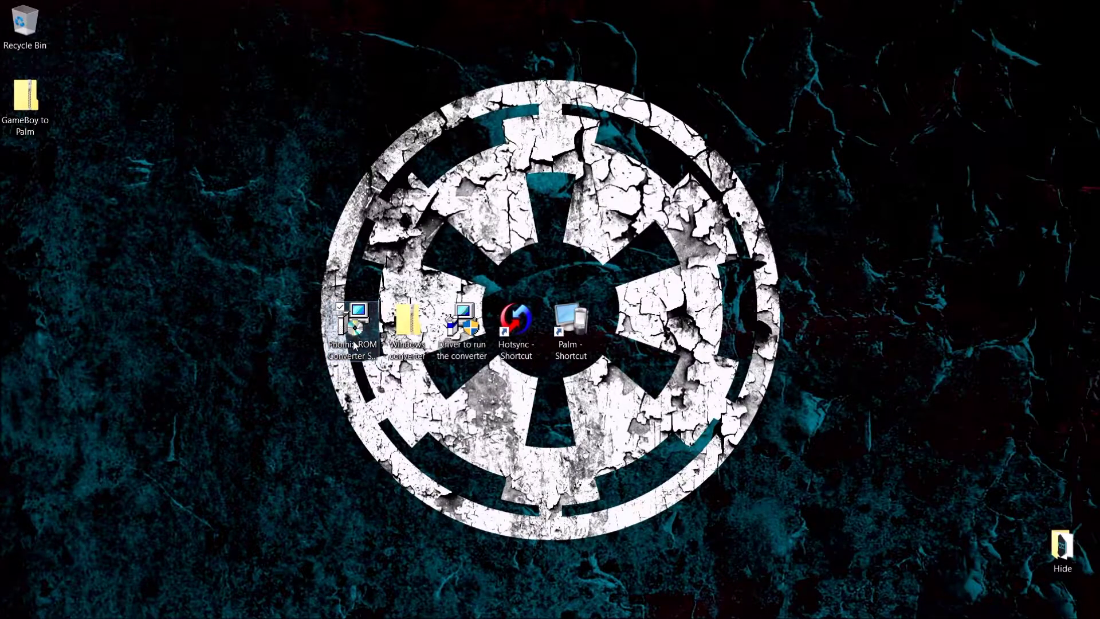
pyautogui.doubleClick(353, 344)
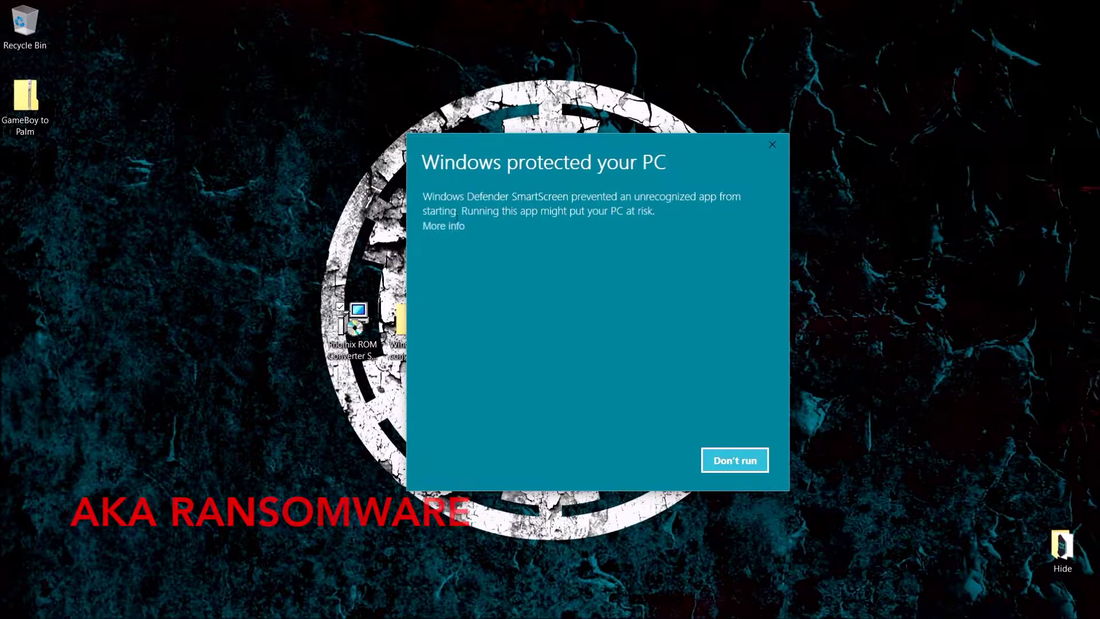
# Run the setup past SmartScreen and set its compatibility mode to Previous version of Windows
pyautogui.click(444, 225)
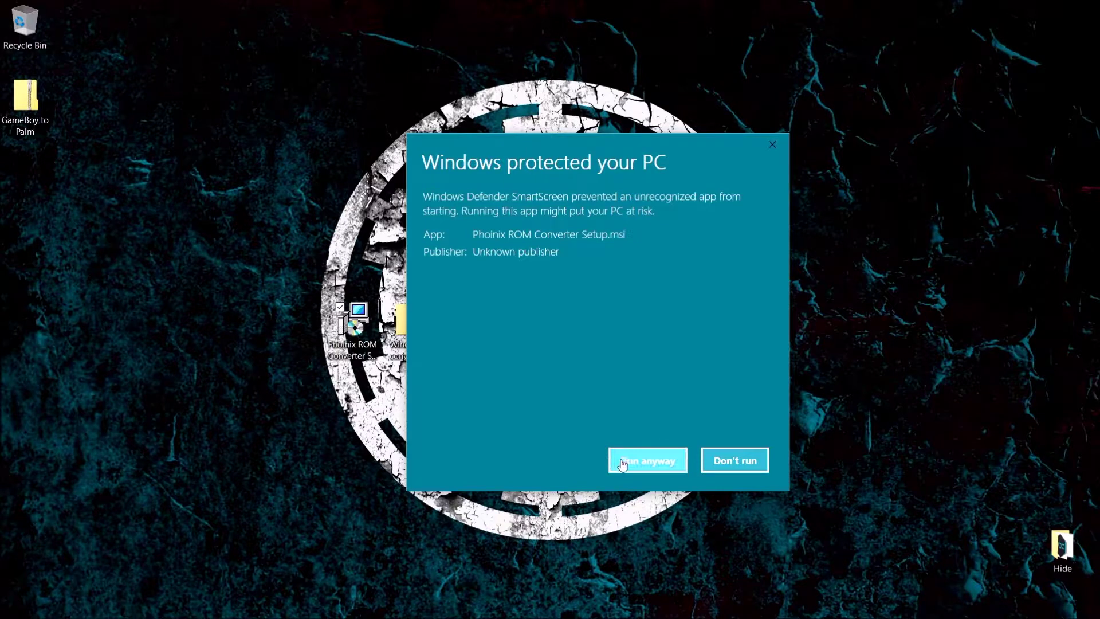
pyautogui.click(648, 460)
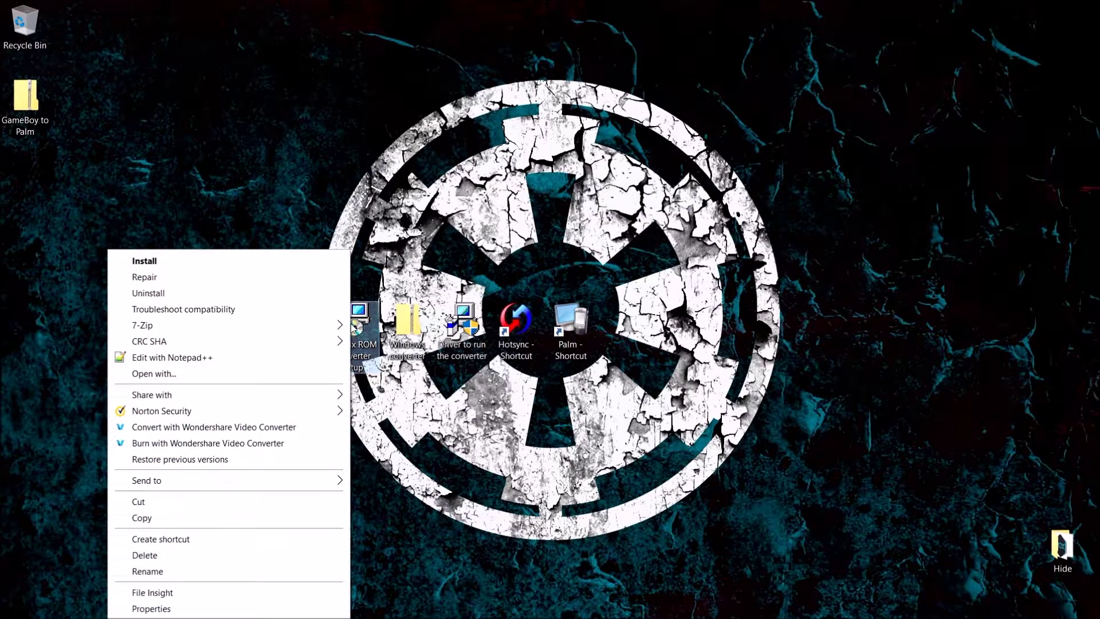
pyautogui.click(245, 610)
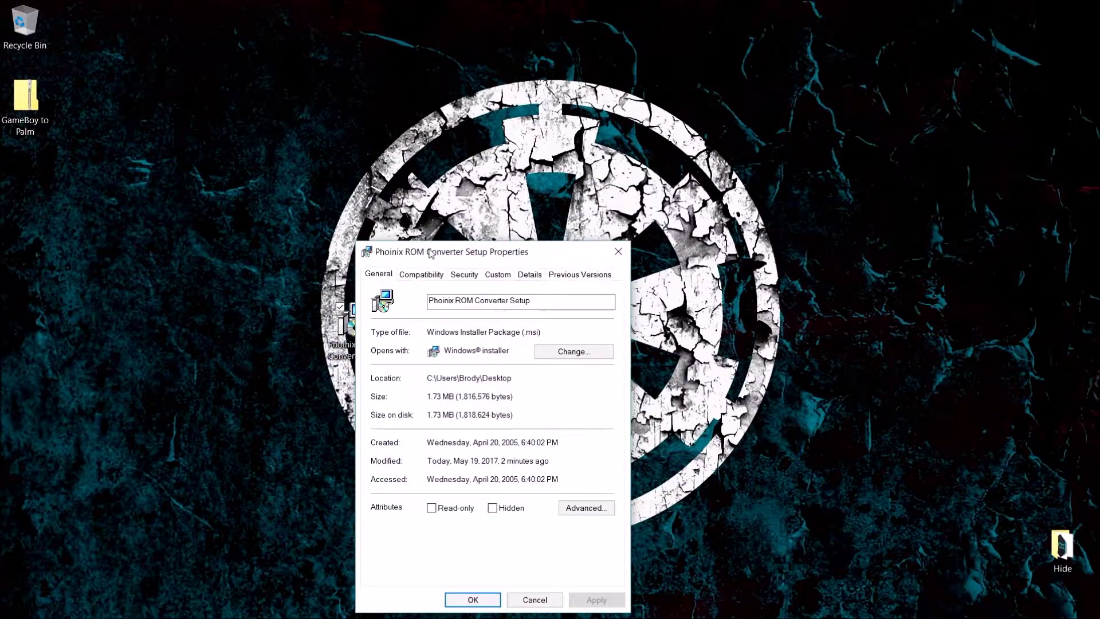
pyautogui.moveTo(427, 248); pyautogui.dragTo(431, 114)
pyautogui.click(423, 143)
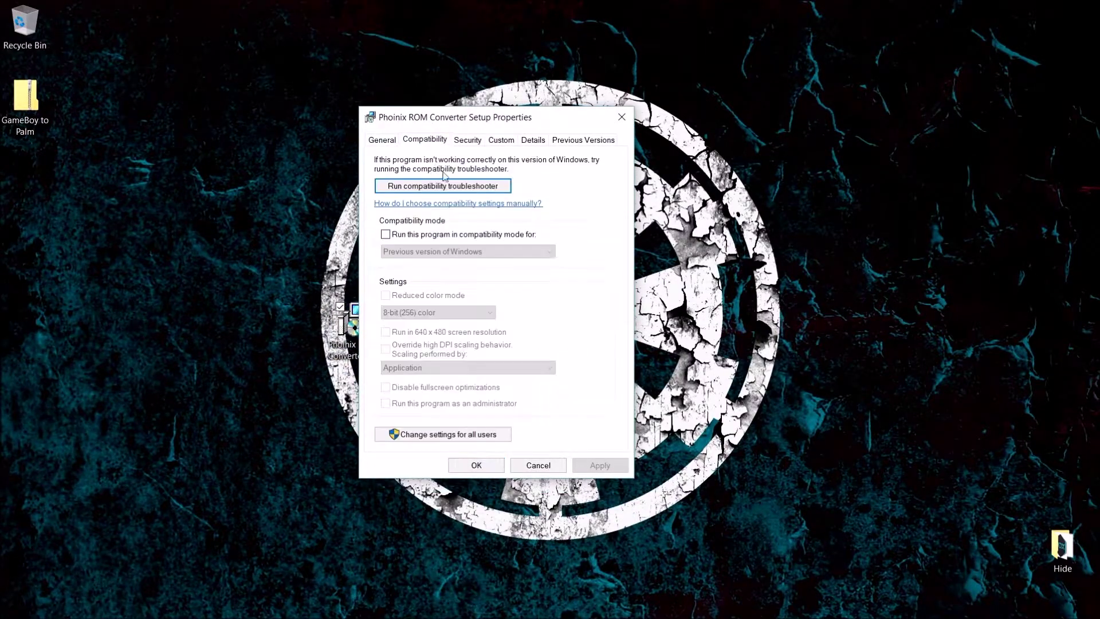
pyautogui.click(395, 236)
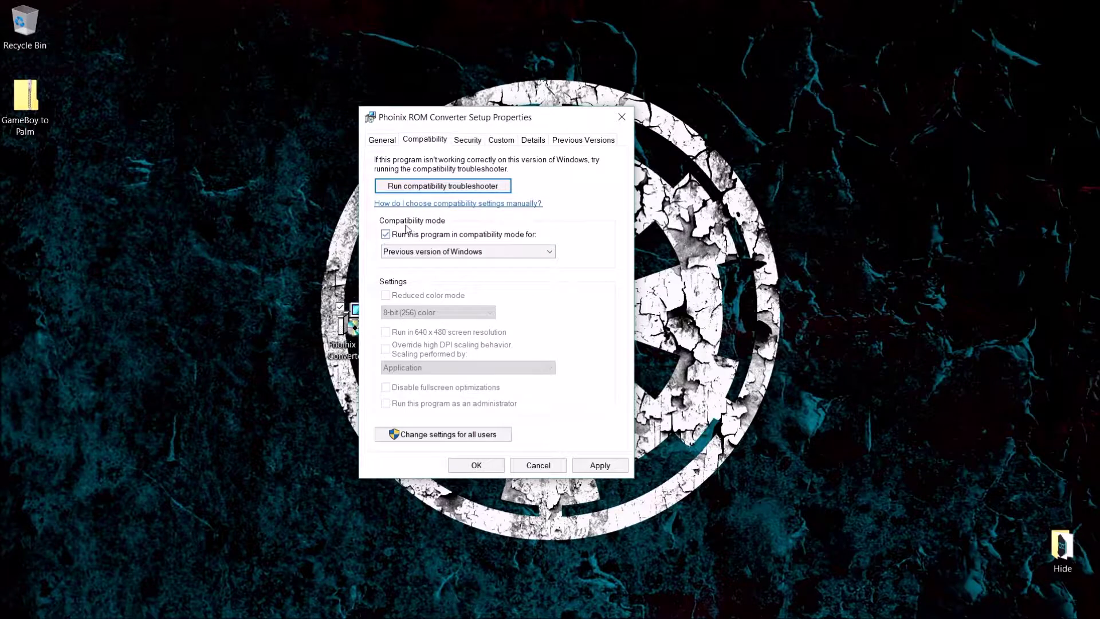
pyautogui.click(446, 251)
pyautogui.click(435, 265)
pyautogui.click(475, 465)
# Finish installing Phoinix ROM Converter, close the installer, and show All apps in Start
pyautogui.press('Return')
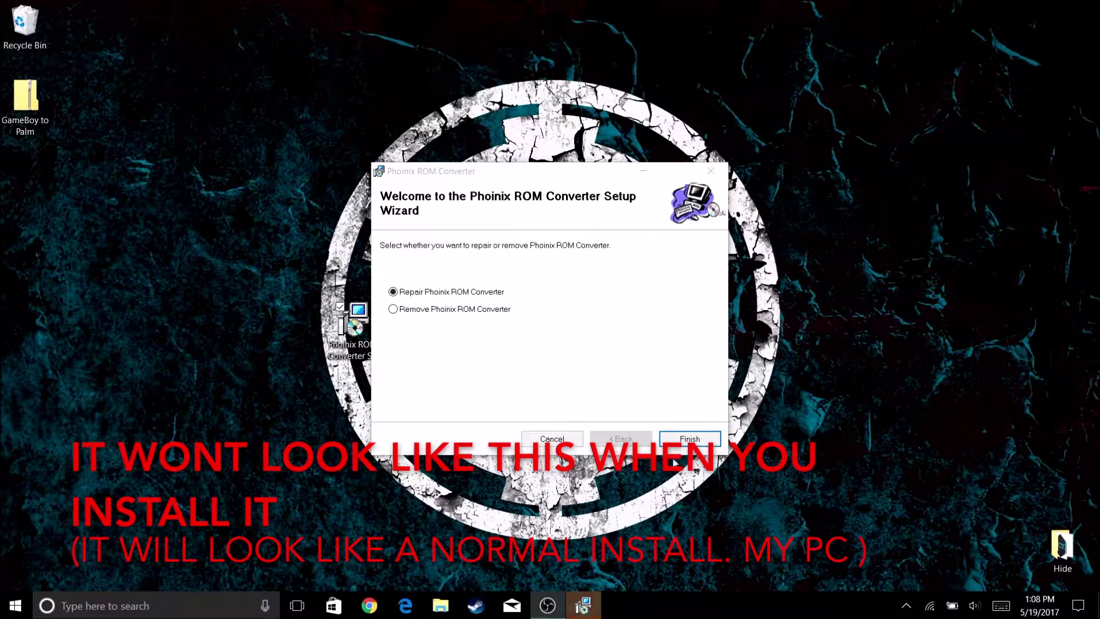
pyautogui.click(684, 440)
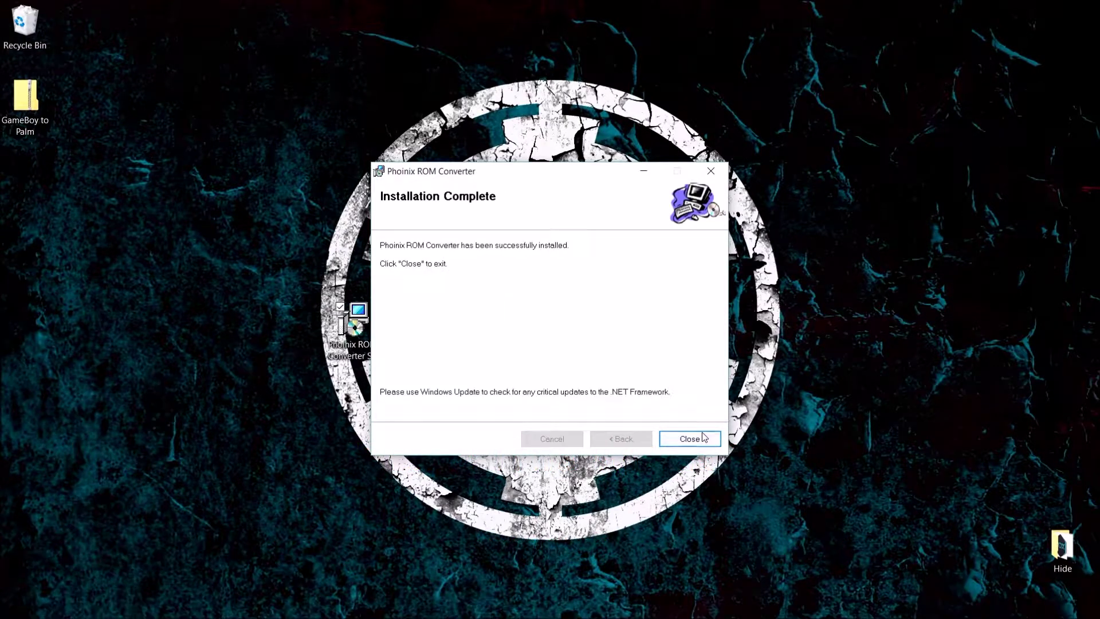
pyautogui.click(704, 437)
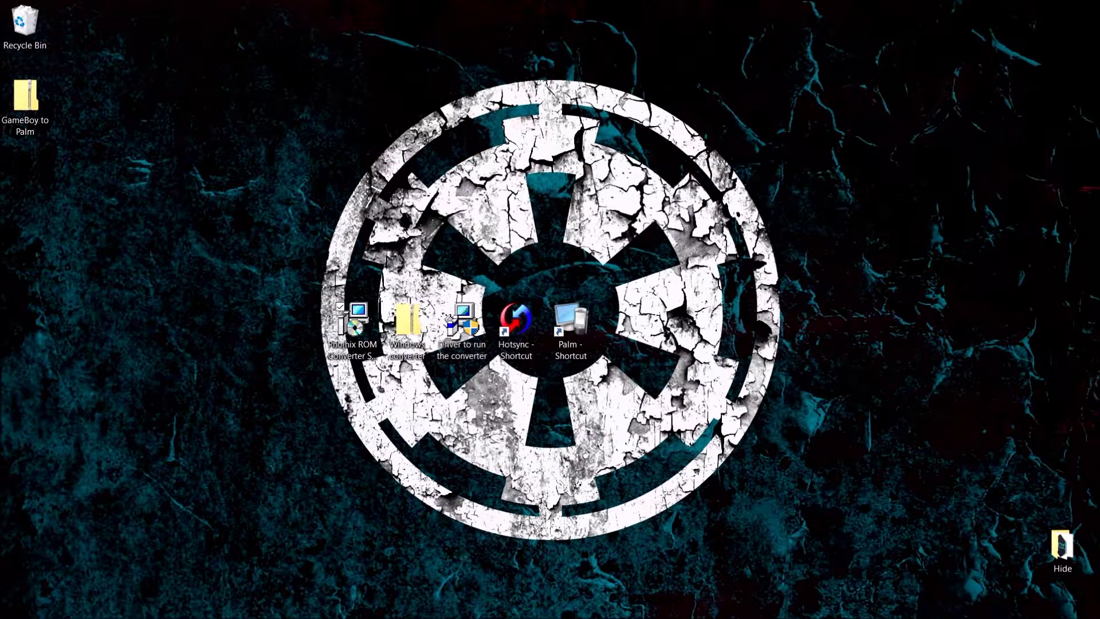
pyautogui.click(16, 605)
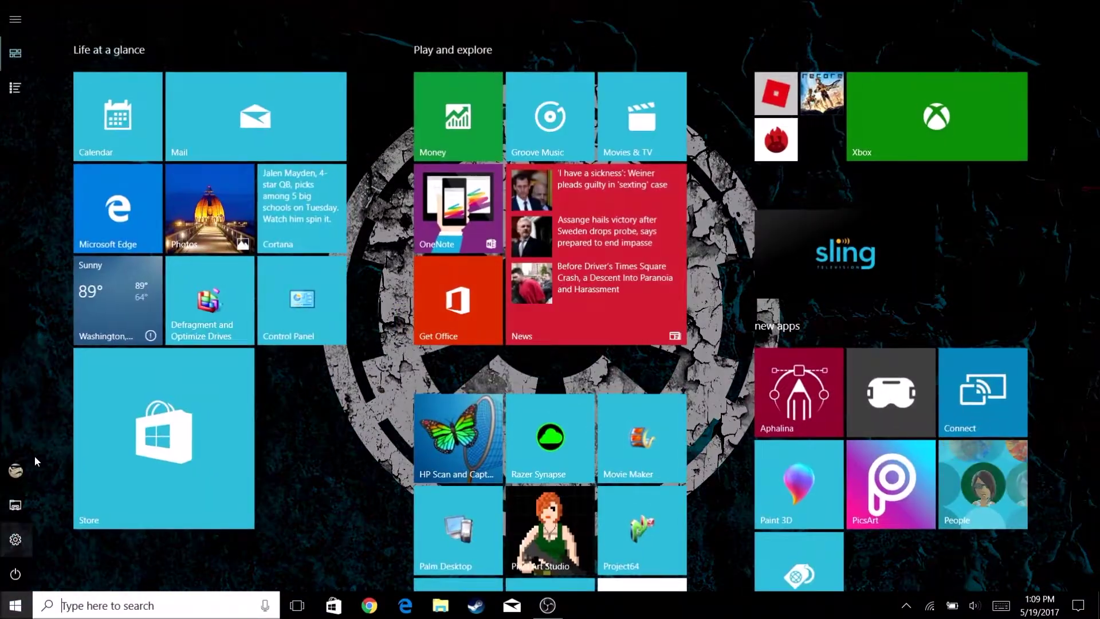
pyautogui.click(16, 89)
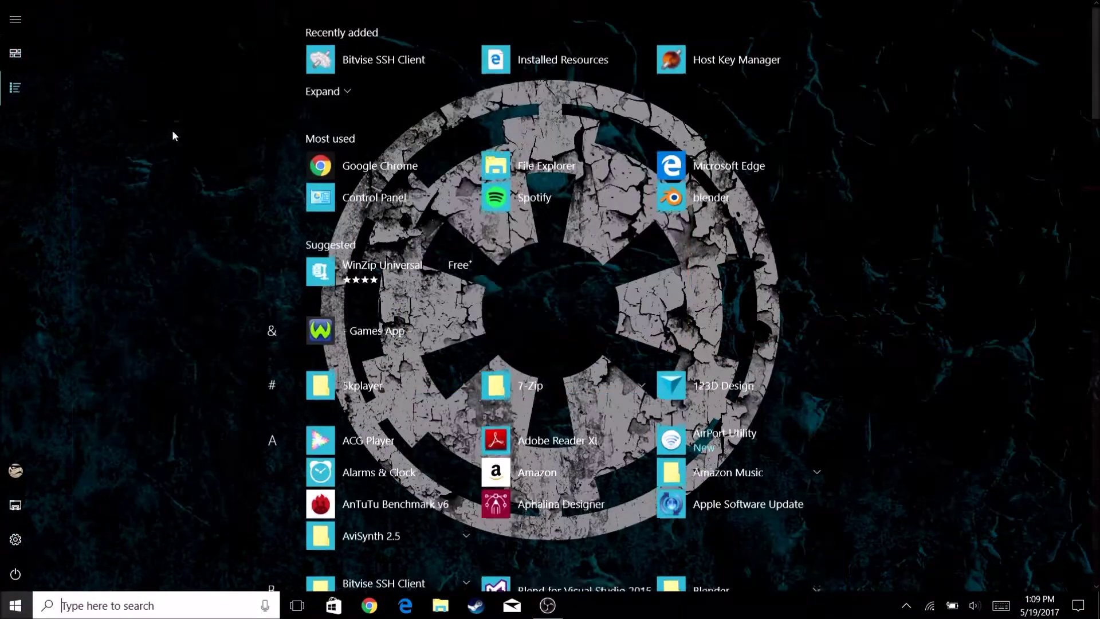
# Check the Recently added apps, then move the five centre desktop icons into a top row
pyautogui.click(343, 94)
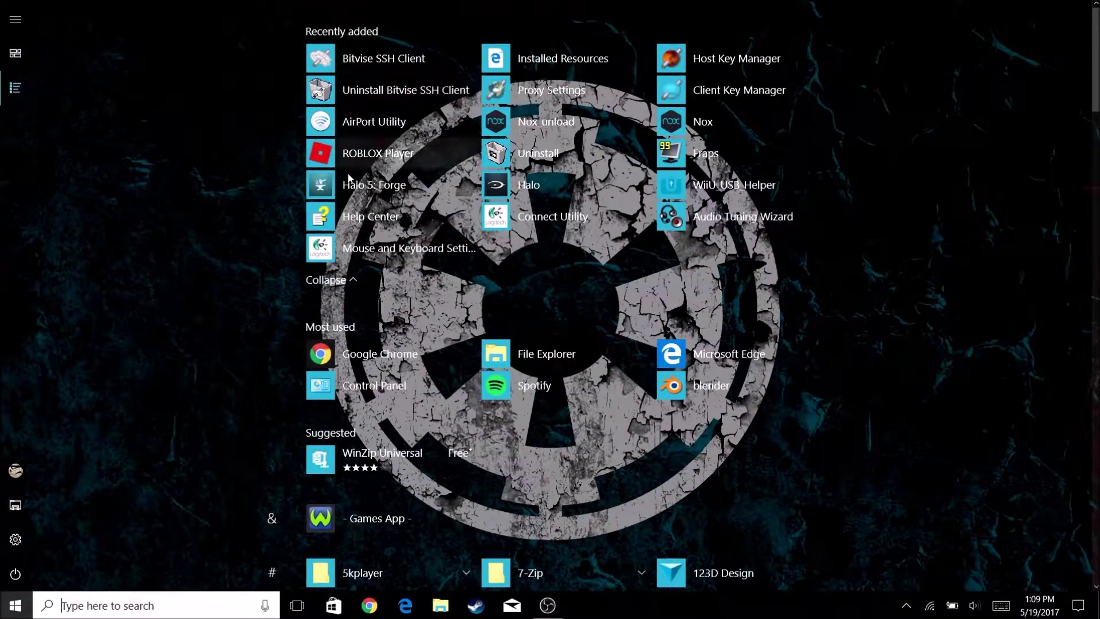
pyautogui.click(352, 279)
pyautogui.scroll(-20, 430, 312)
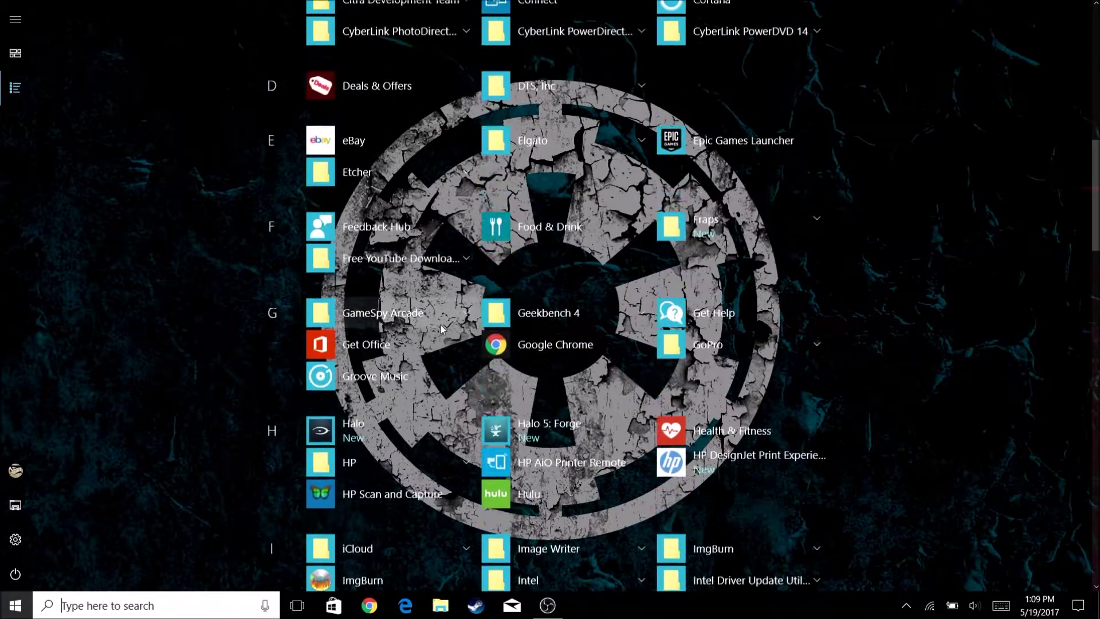
pyautogui.scroll(-1, 432, 314)
pyautogui.scroll(5, 431, 314)
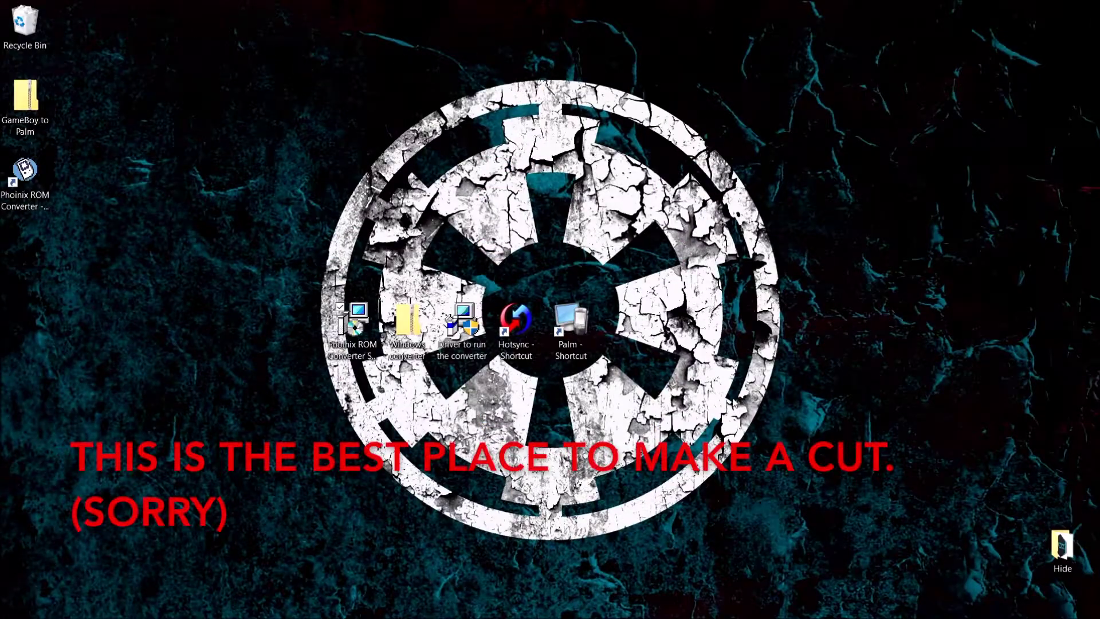
pyautogui.moveTo(750, 381); pyautogui.dragTo(326, 300)
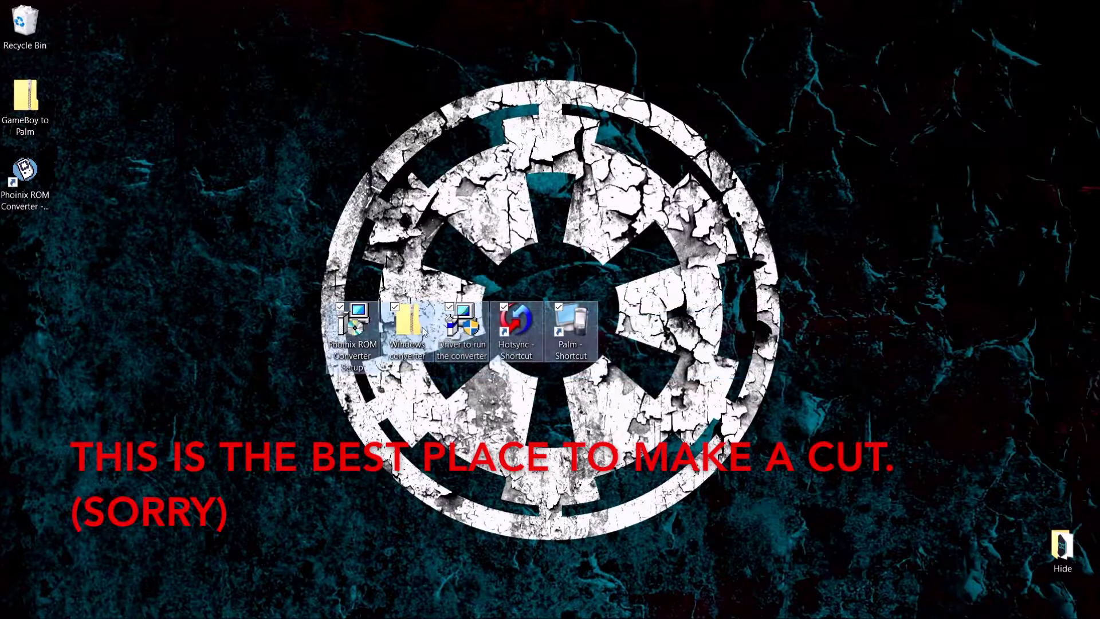
pyautogui.moveTo(353, 348); pyautogui.dragTo(137, 48)
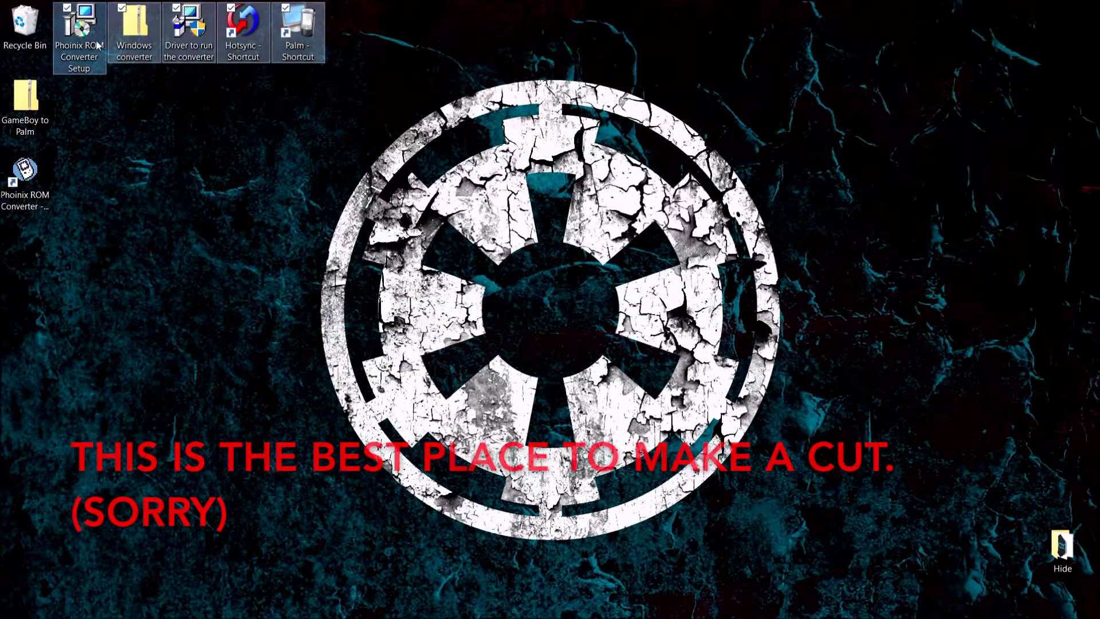
# Launch Phoinix ROM Converter, centre its window, and cancel the Add... file picker
pyautogui.click(25, 175)
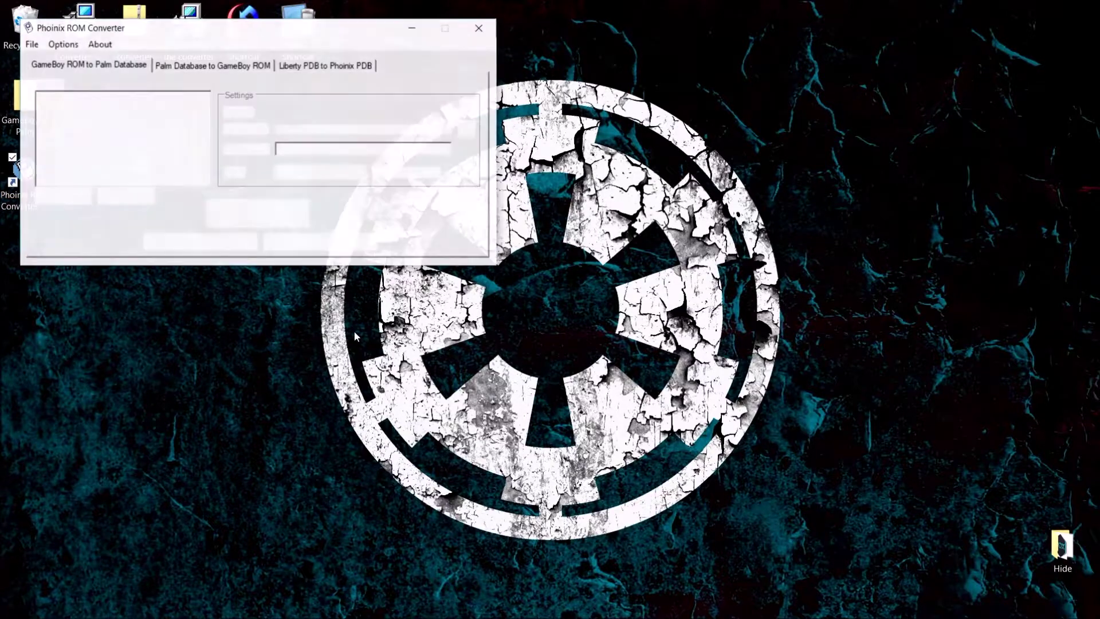
pyautogui.moveTo(272, 23); pyautogui.dragTo(612, 187)
pyautogui.click(398, 353)
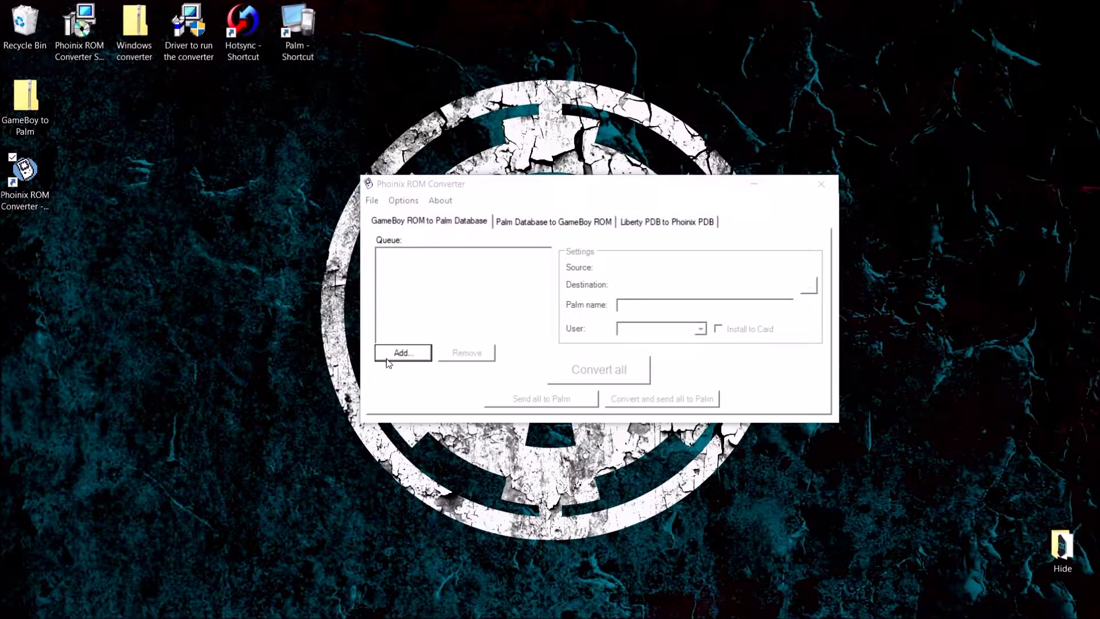
pyautogui.click(711, 388)
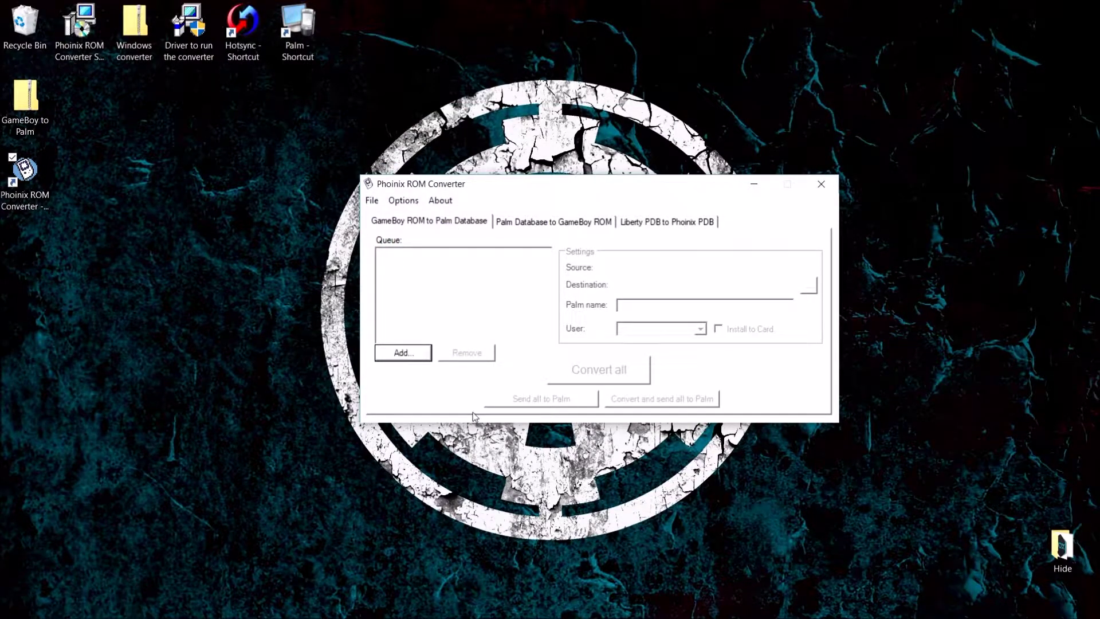
pyautogui.moveTo(475, 616)
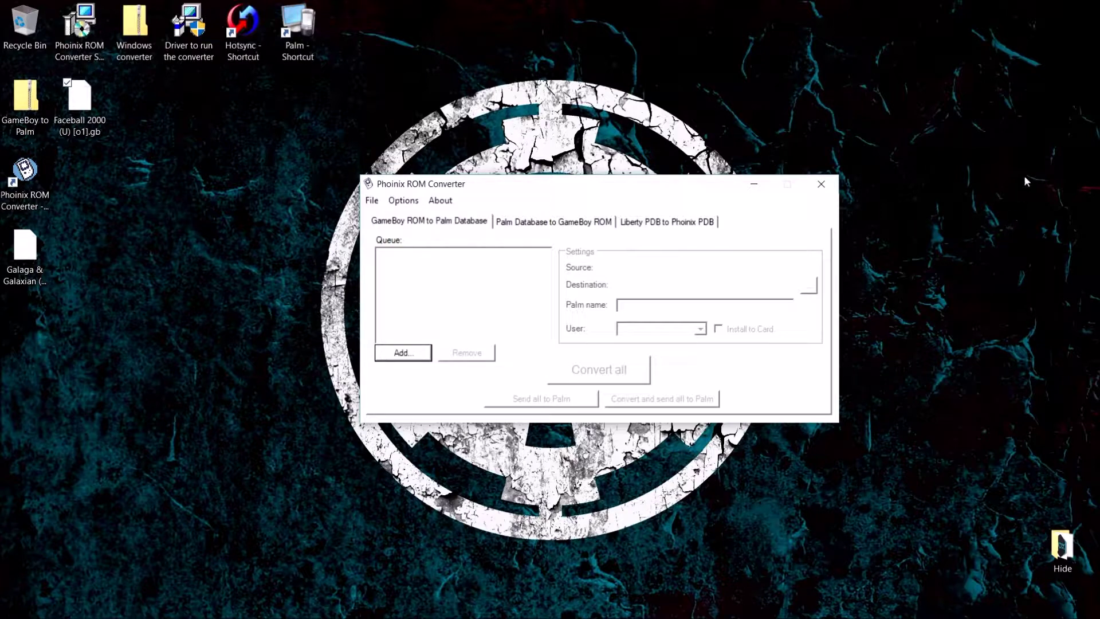
# Arrange the Galaga & Galaxian and Faceball 2000 ROM icons on the desktop
pyautogui.moveTo(35, 252); pyautogui.dragTo(189, 117)
pyautogui.moveTo(80, 103); pyautogui.dragTo(205, 123)
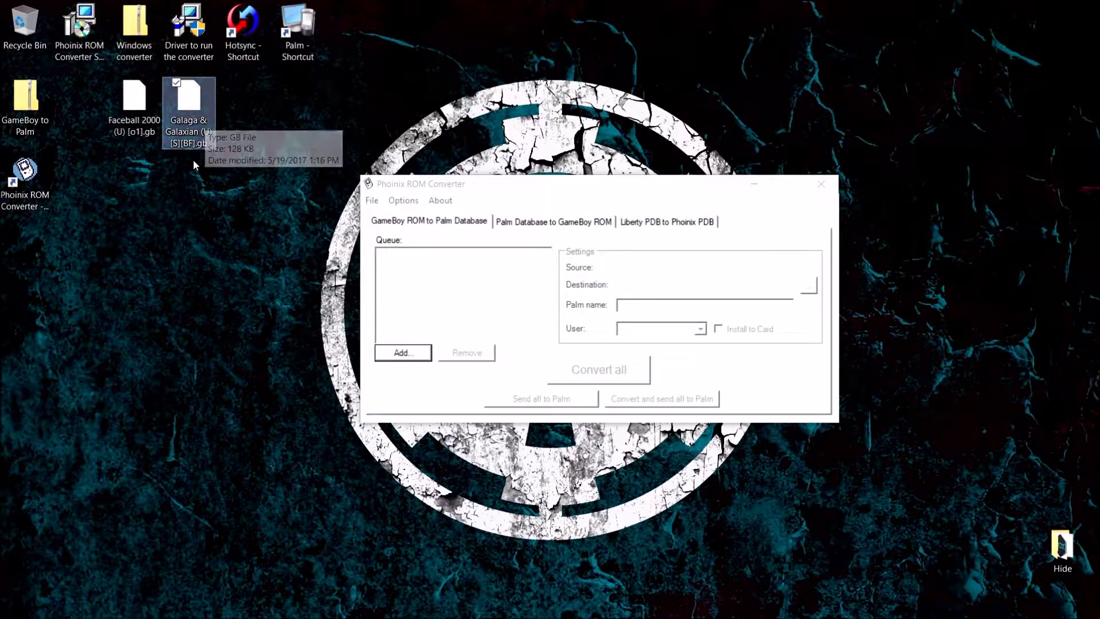
pyautogui.moveTo(243, 236); pyautogui.dragTo(154, 193)
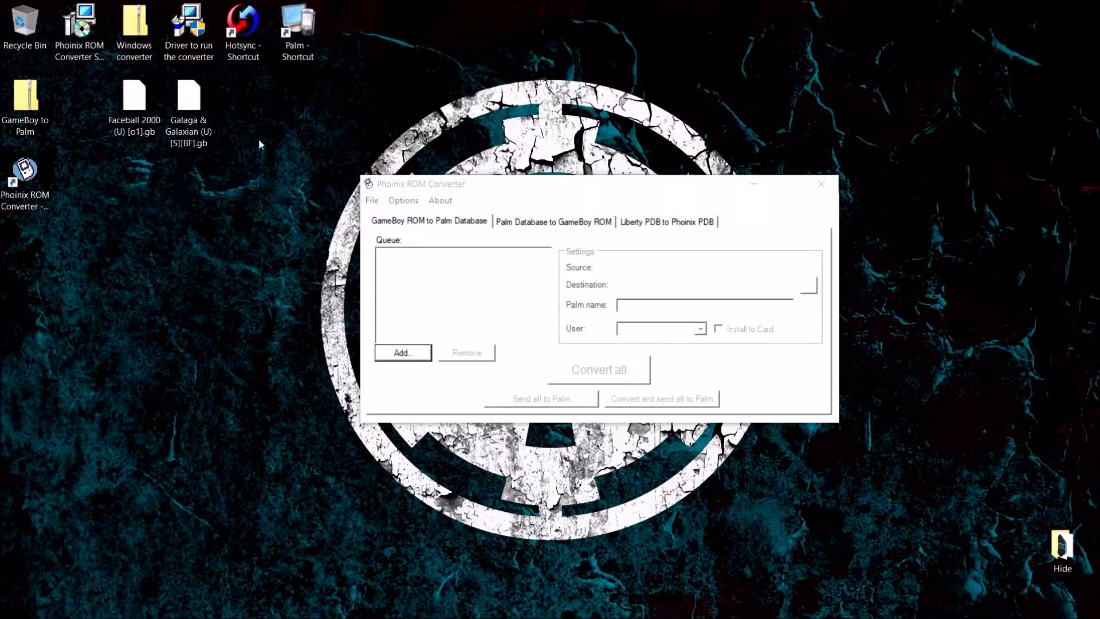
pyautogui.moveTo(299, 136); pyautogui.dragTo(84, 84)
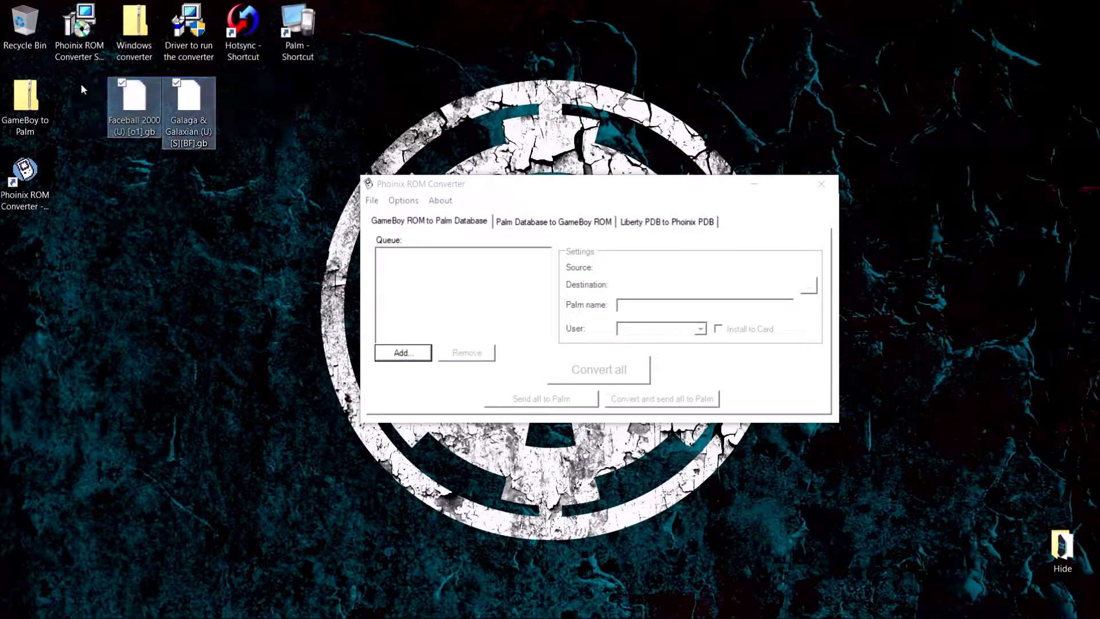
# Drag the Galaga & Galaxian and Faceball 2000 ROMs into the Phoinix Queue list
pyautogui.moveTo(232, 395); pyautogui.dragTo(198, 209)
pyautogui.moveTo(215, 277); pyautogui.dragTo(140, 132)
pyautogui.click(216, 272)
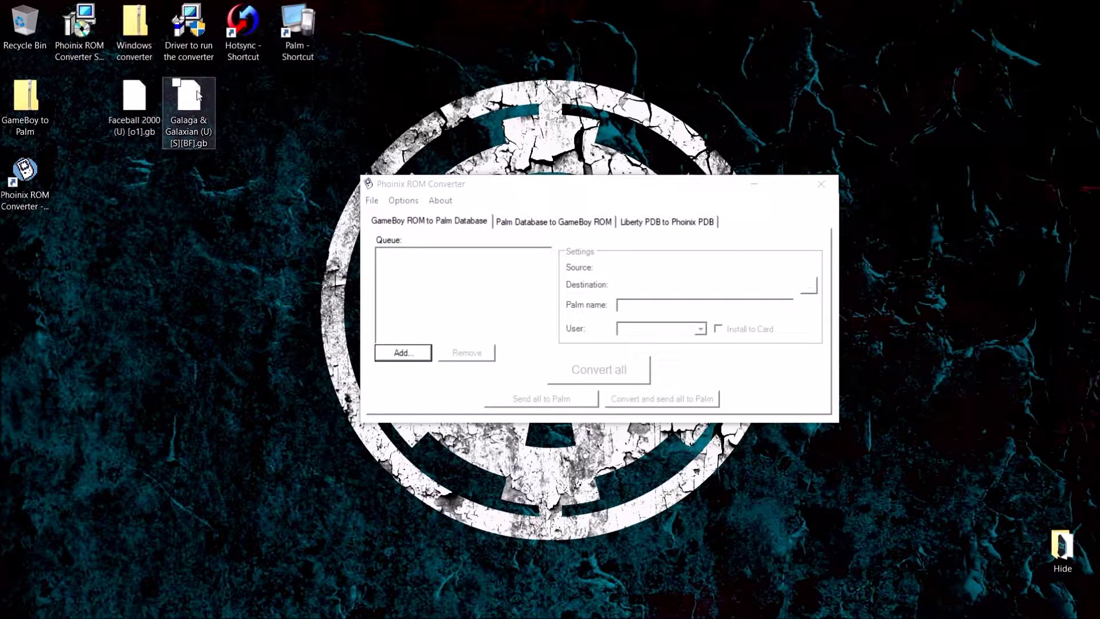
pyautogui.moveTo(197, 95); pyautogui.dragTo(456, 271)
pyautogui.moveTo(134, 106); pyautogui.dragTo(464, 322)
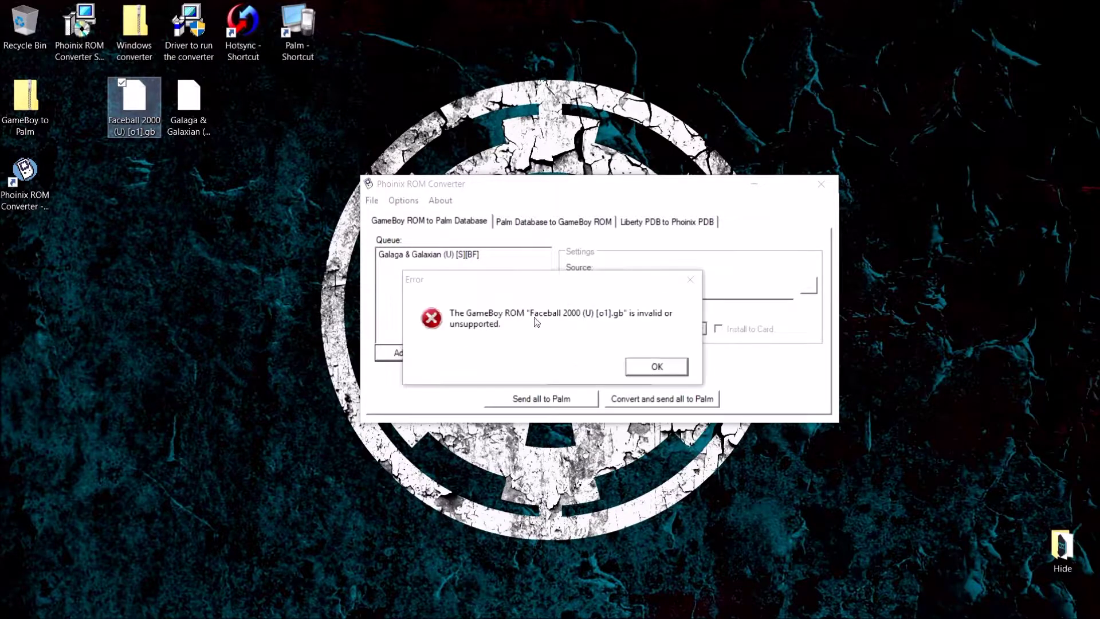
# Dismiss the invalid-ROM errors for Faceball 2000 and move its file aside on the desktop
pyautogui.click(658, 366)
pyautogui.moveTo(134, 106); pyautogui.dragTo(470, 294)
pyautogui.click(656, 366)
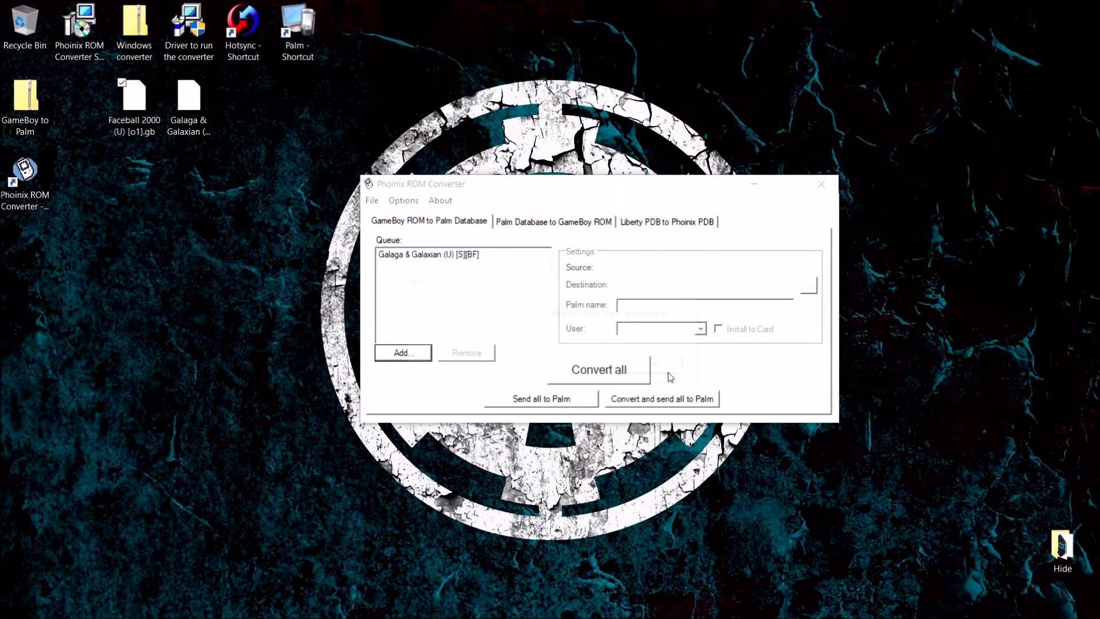
pyautogui.click(150, 127)
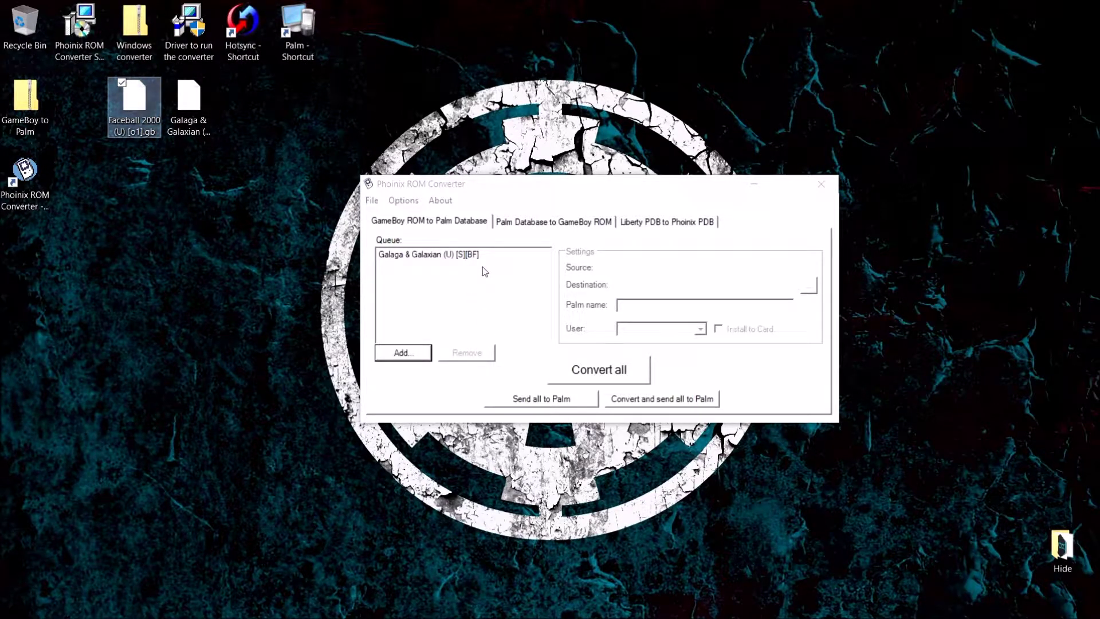
pyautogui.moveTo(136, 93); pyautogui.dragTo(81, 115)
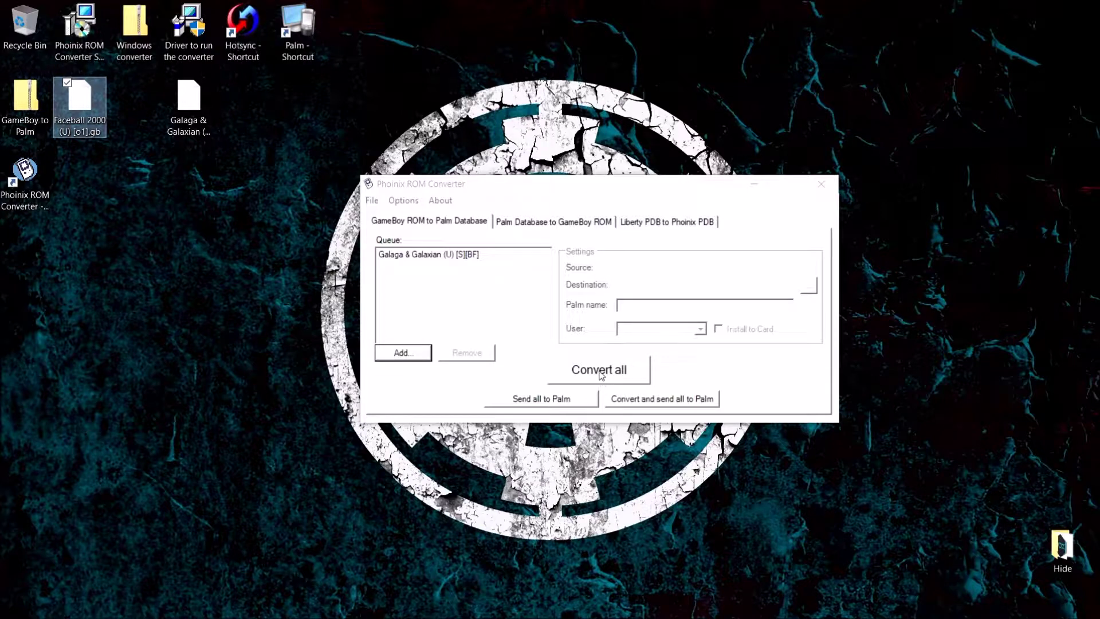
# Convert the queued Galaga ROM to a 128 KB PDB and position the new icon on the desktop
pyautogui.click(571, 374)
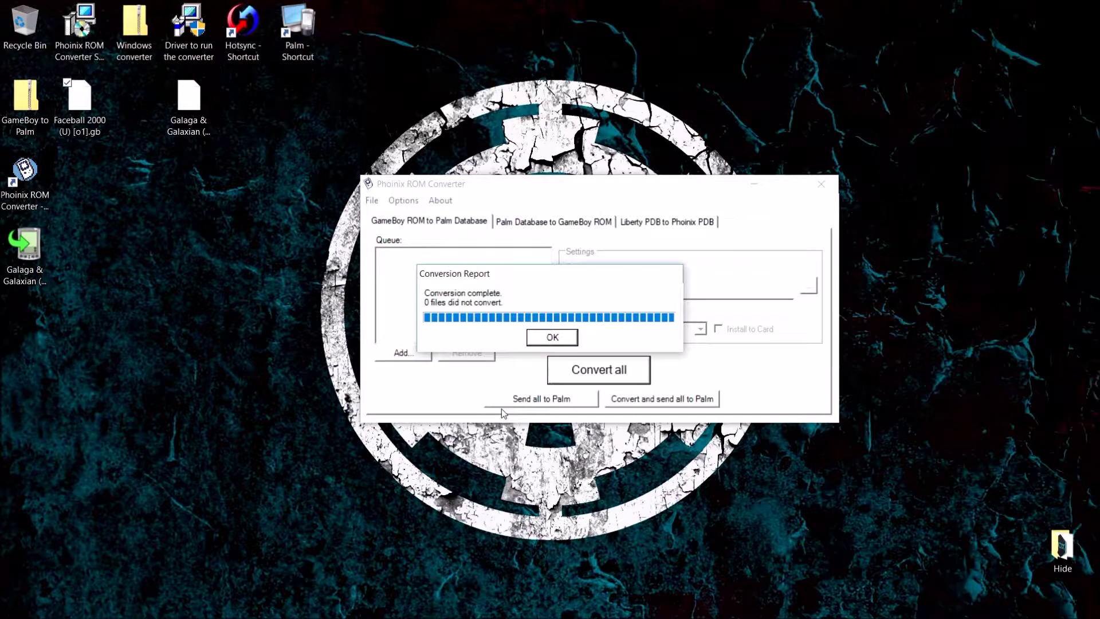
pyautogui.click(558, 339)
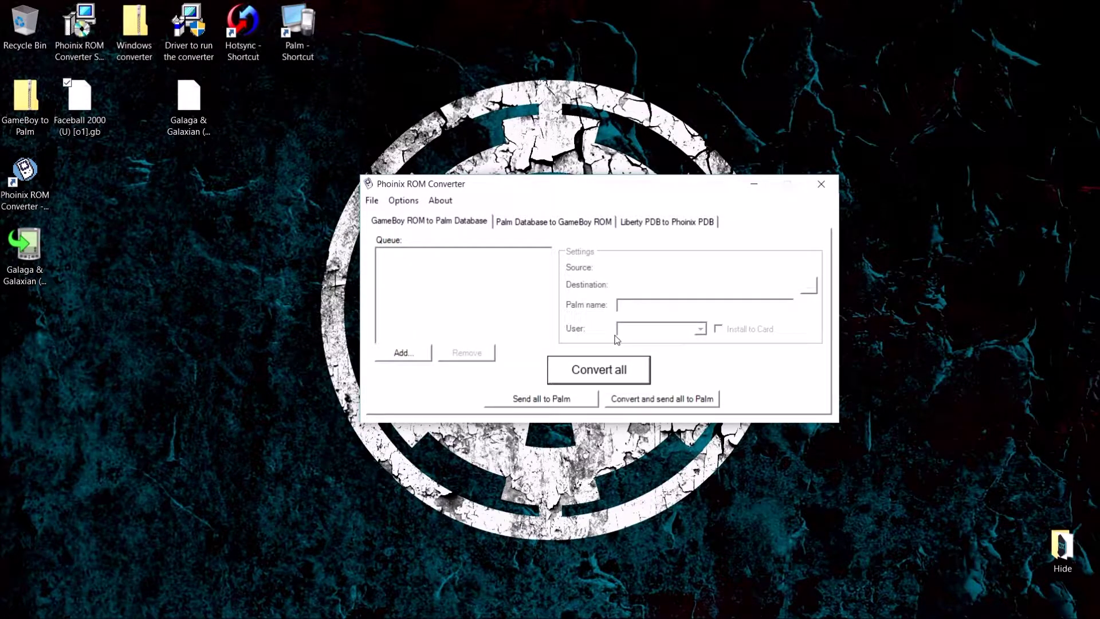
pyautogui.moveTo(26, 257); pyautogui.dragTo(150, 255)
pyautogui.moveTo(144, 246)
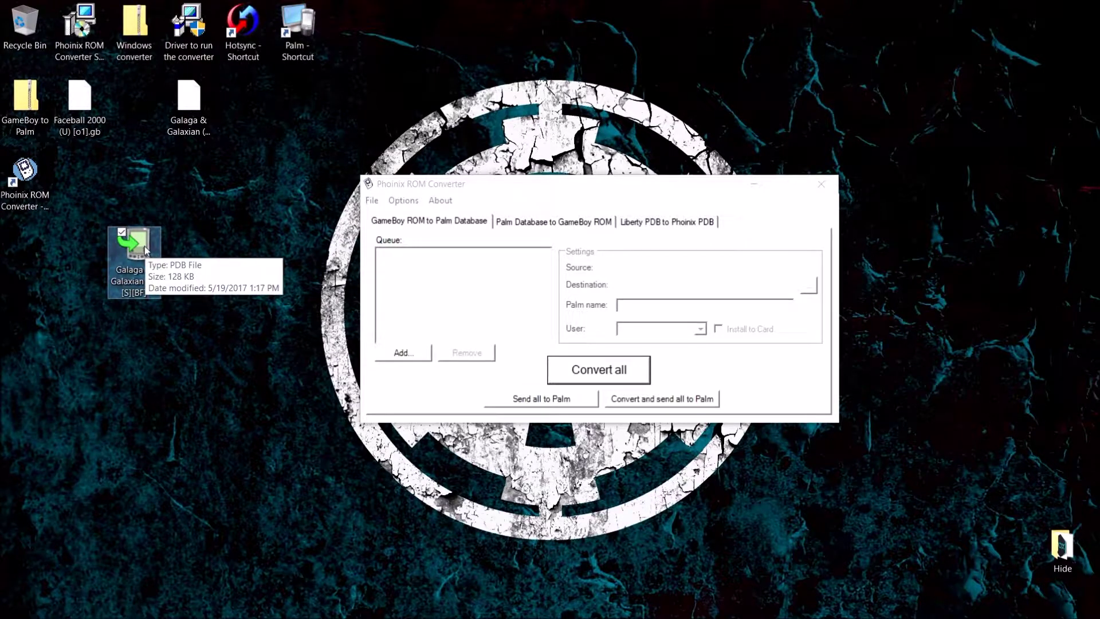
pyautogui.moveTo(144, 245)
pyautogui.mouseDown()
pyautogui.moveTo(175, 252)
pyautogui.moveTo(170, 267)
pyautogui.moveTo(192, 190)
pyautogui.moveTo(143, 228)
pyautogui.moveTo(140, 258)
pyautogui.mouseUp()
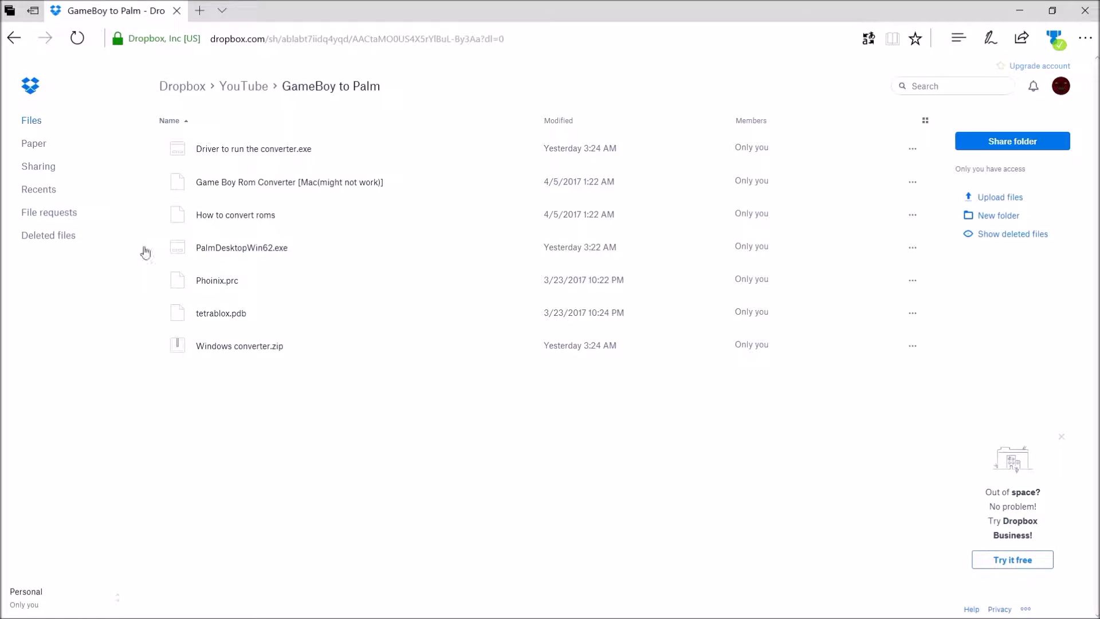
# Download Phoinix.prc from Dropbox using Save as, saving it to the Desktop folder
pyautogui.click(149, 280)
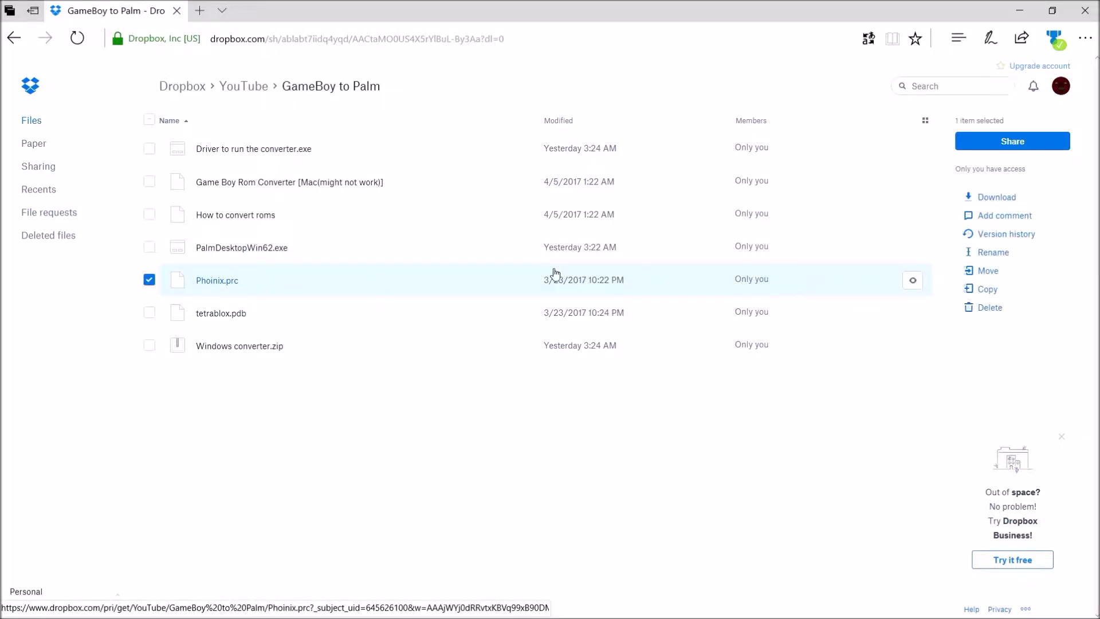
pyautogui.click(1004, 202)
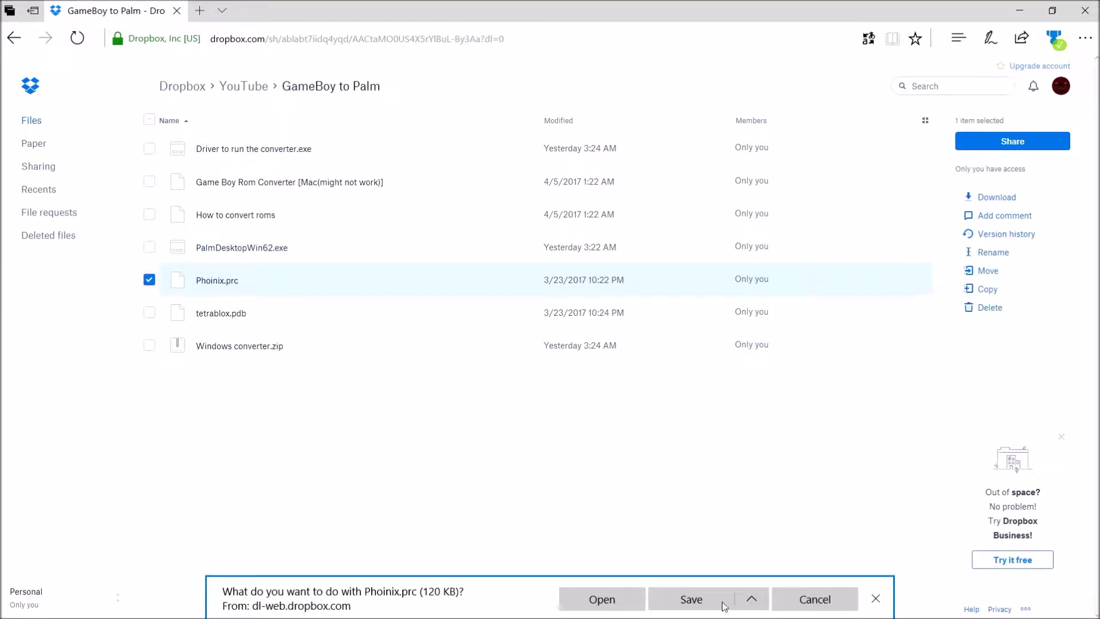
pyautogui.click(751, 598)
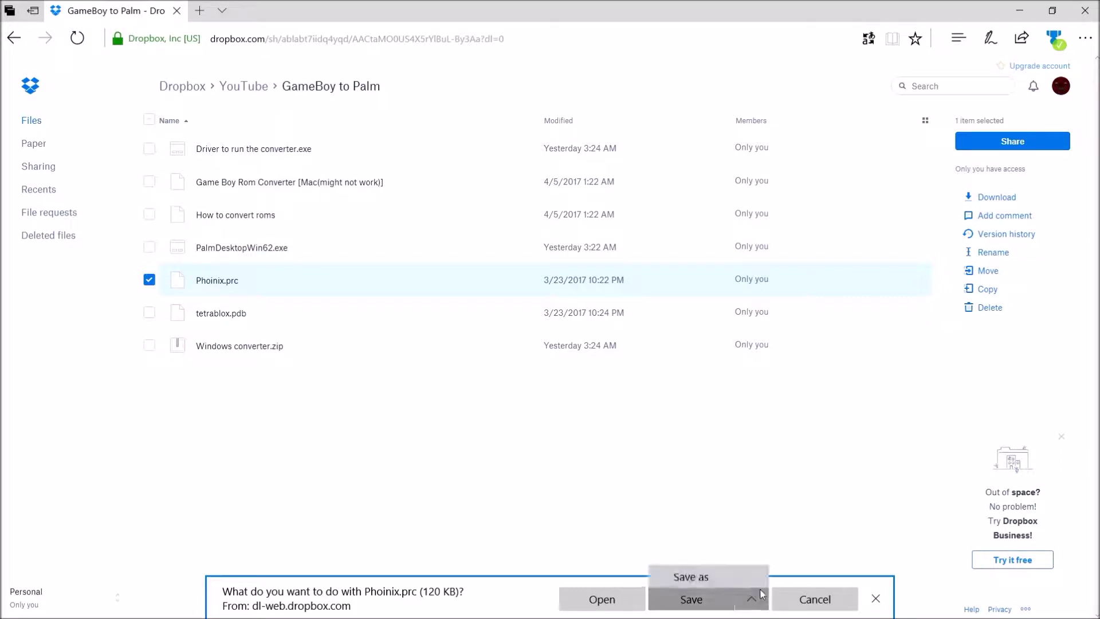
pyautogui.click(691, 576)
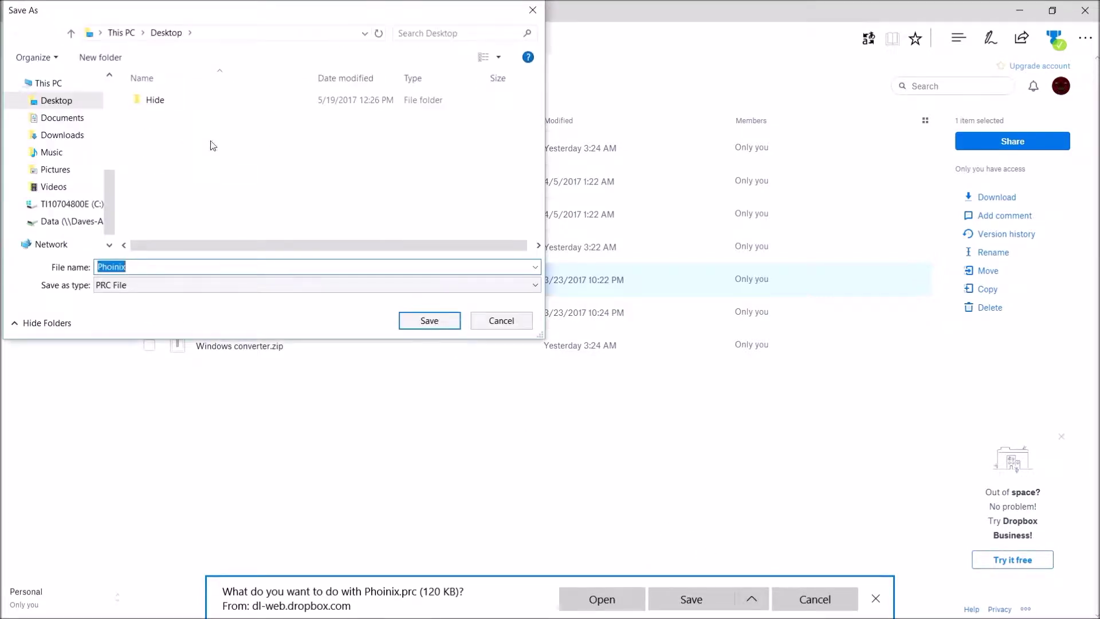
pyautogui.click(434, 323)
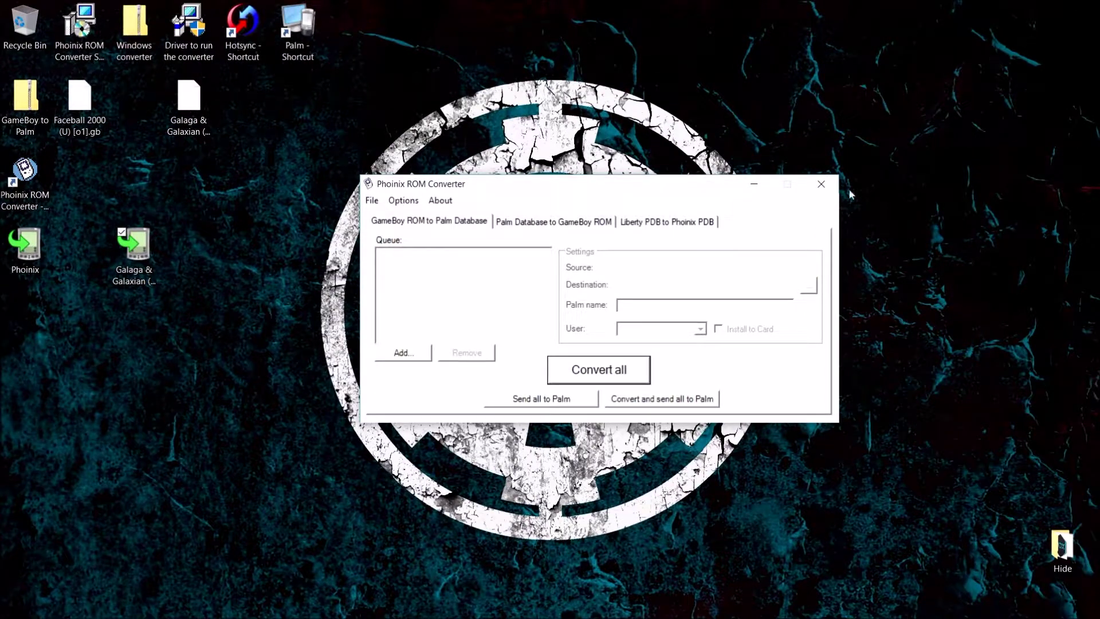
# Close Phoinix ROM Converter and launch HotSync from the Hotsync - Shortcut desktop icon
pyautogui.click(821, 183)
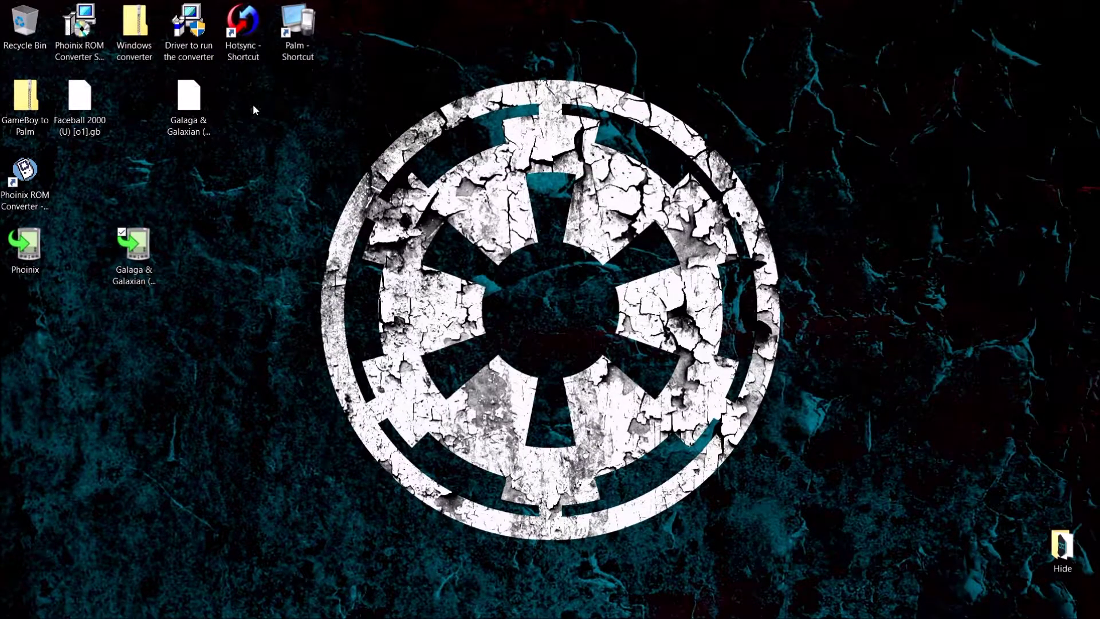
pyautogui.click(255, 34)
pyautogui.doubleClick(256, 31)
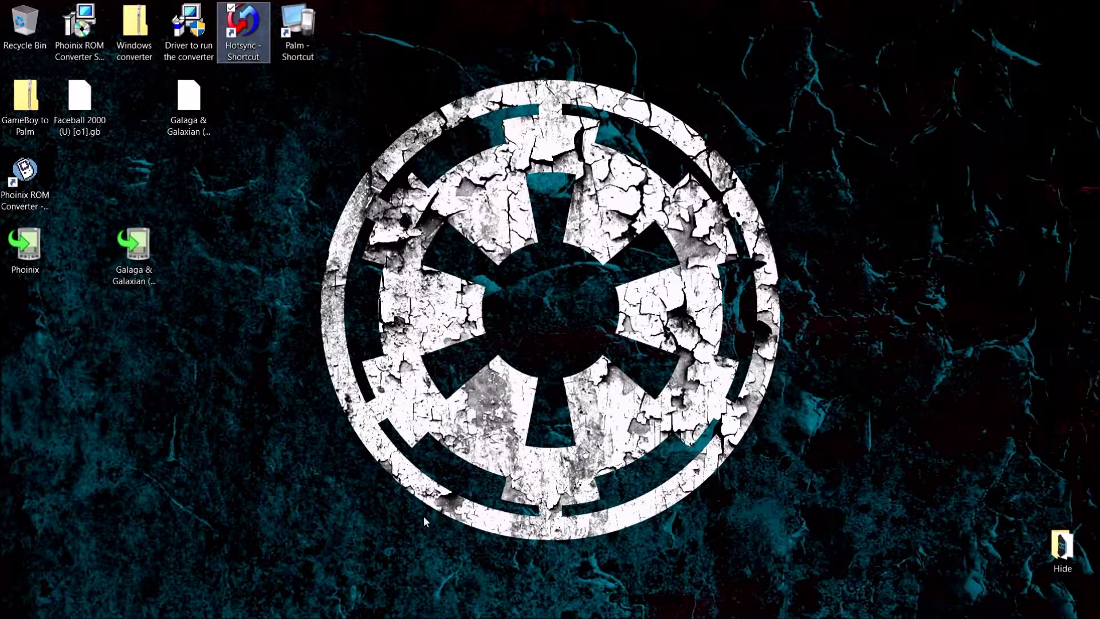
pyautogui.moveTo(492, 616)
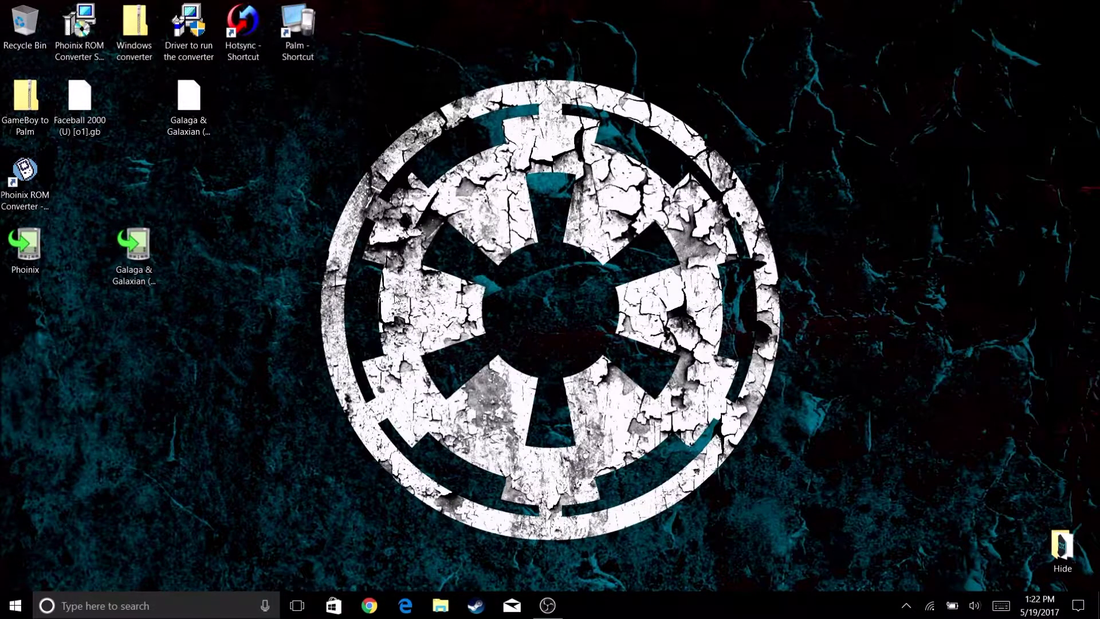
# Add Phoinix.prc, then the Galaga & Galaxian PDB, to the Palm Install Tool, confirming each with Done
pyautogui.doubleClick(36, 244)
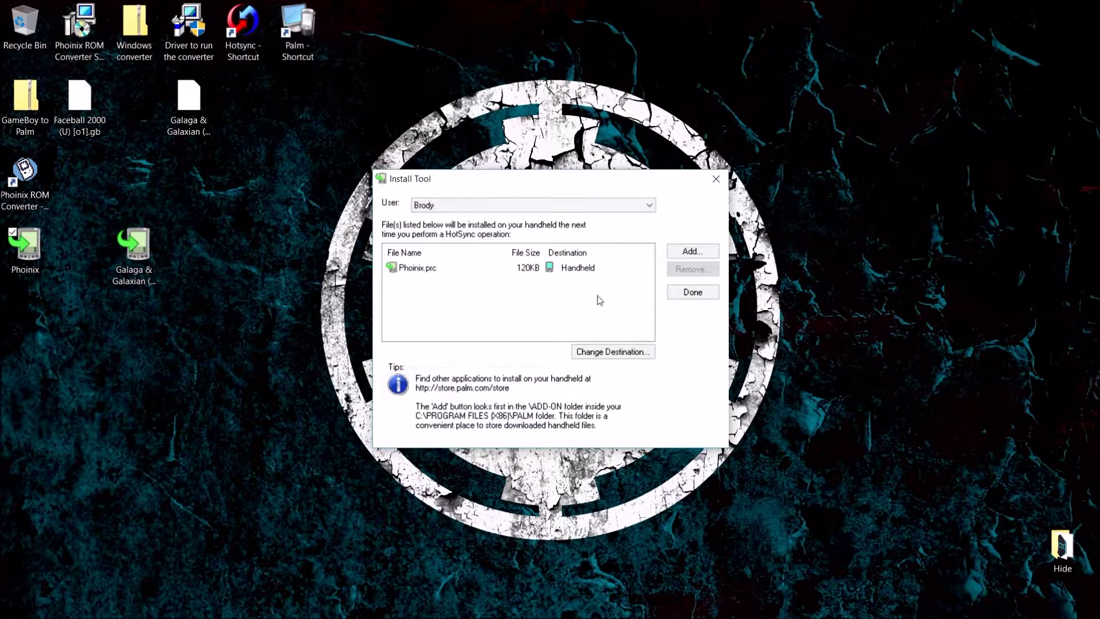
pyautogui.click(692, 292)
pyautogui.doubleClick(133, 265)
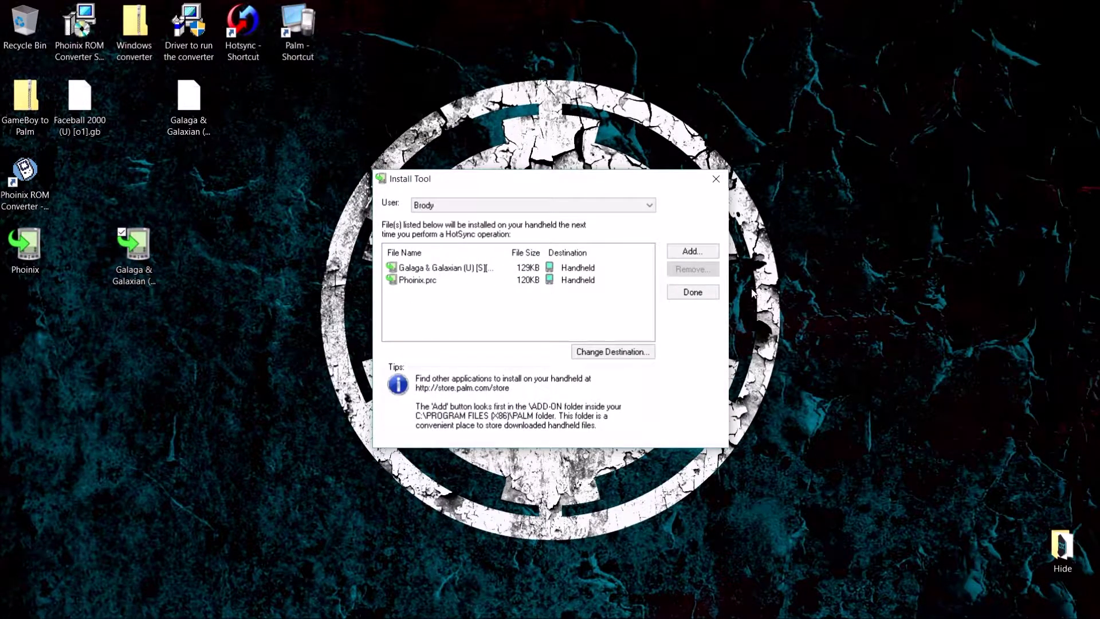
pyautogui.click(700, 293)
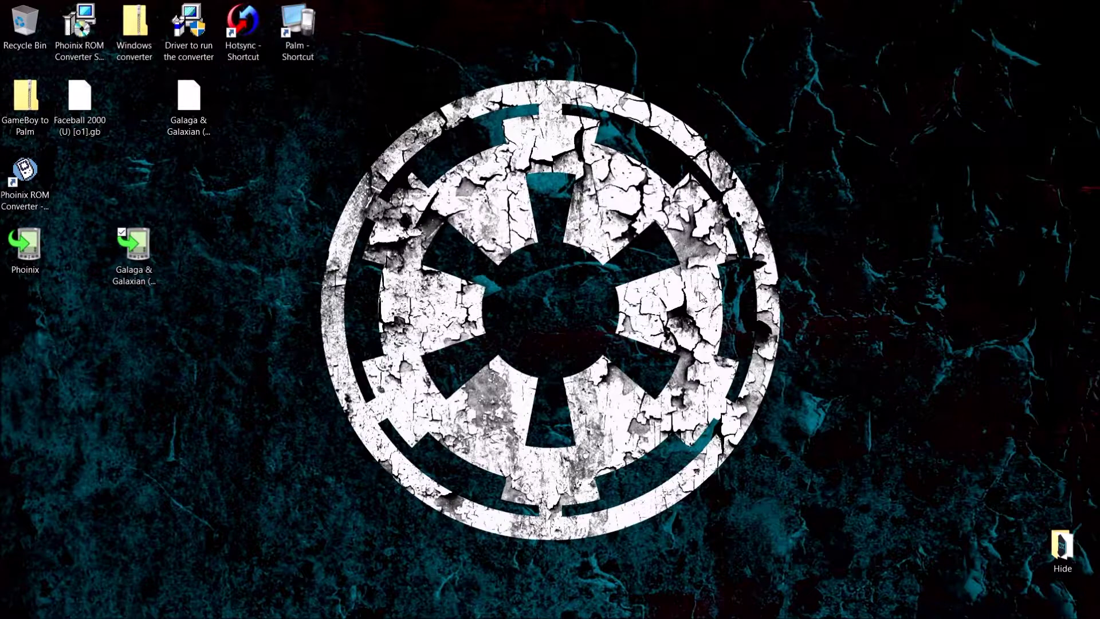